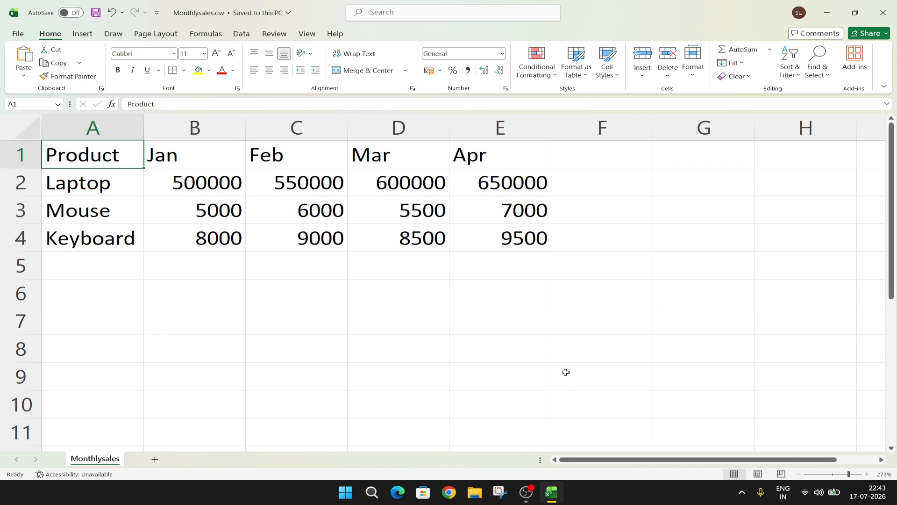
# Examine the product rows and the Jan to Apr sales columns in the Monthlysales.csv worksheet
pyautogui.click(459, 340)
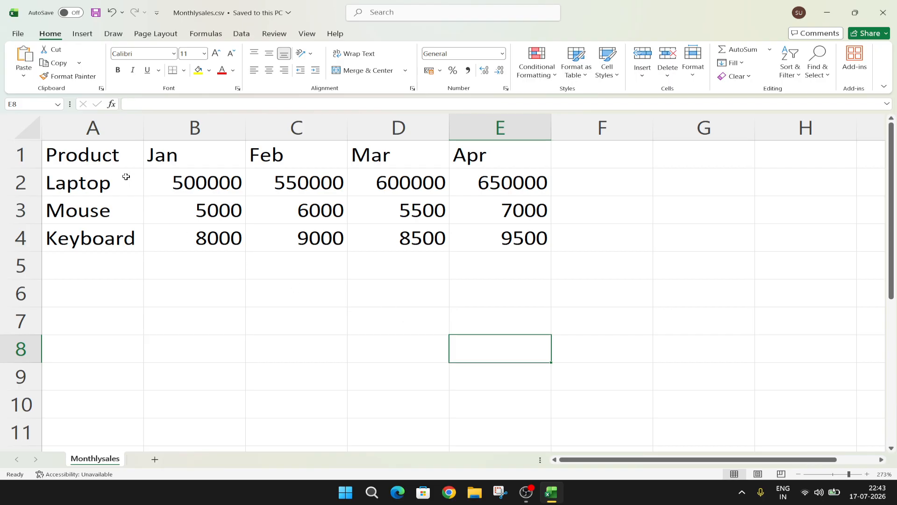
pyautogui.click(104, 161)
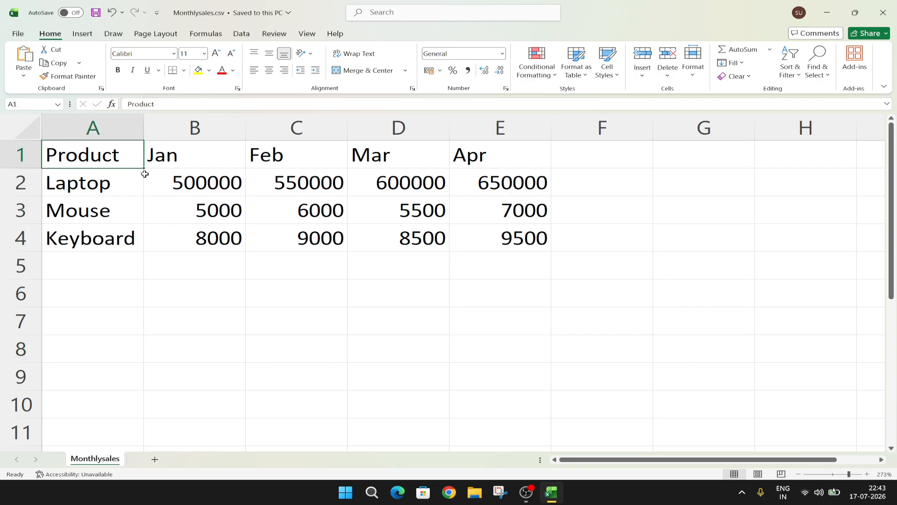
pyautogui.click(192, 159)
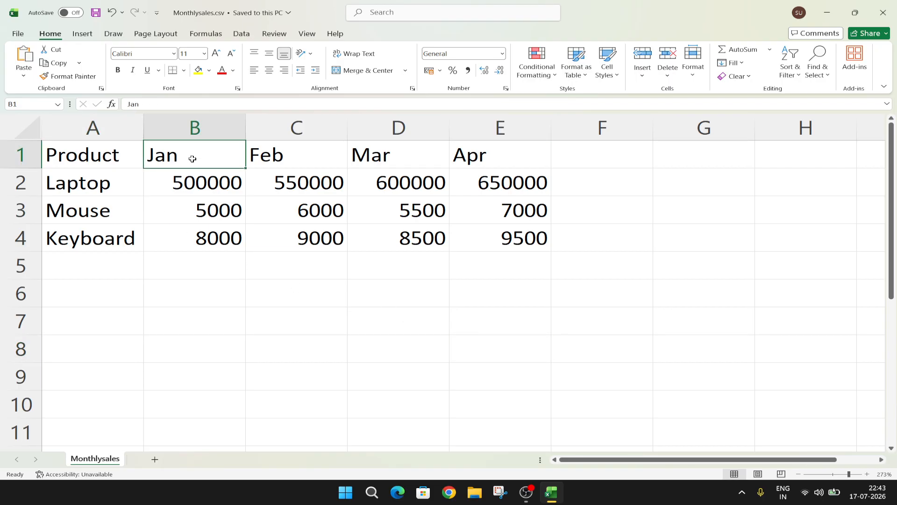
pyautogui.click(205, 183)
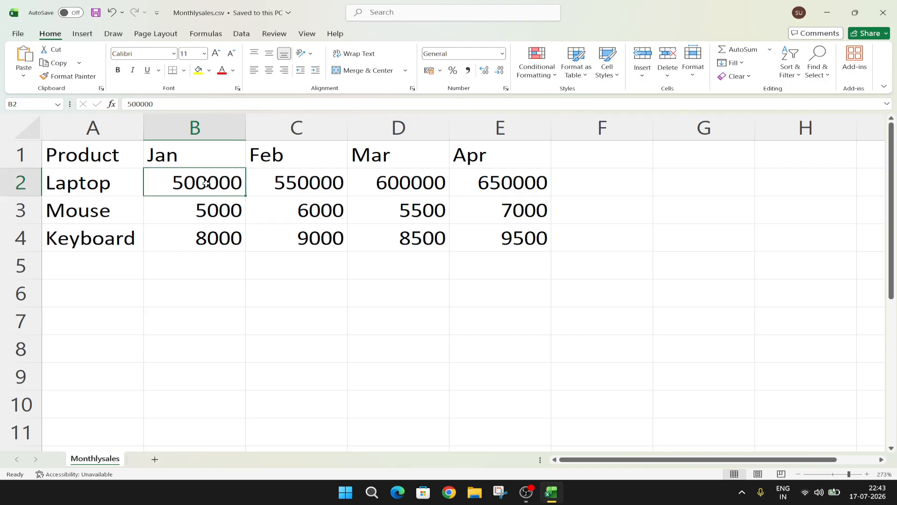
pyautogui.click(308, 162)
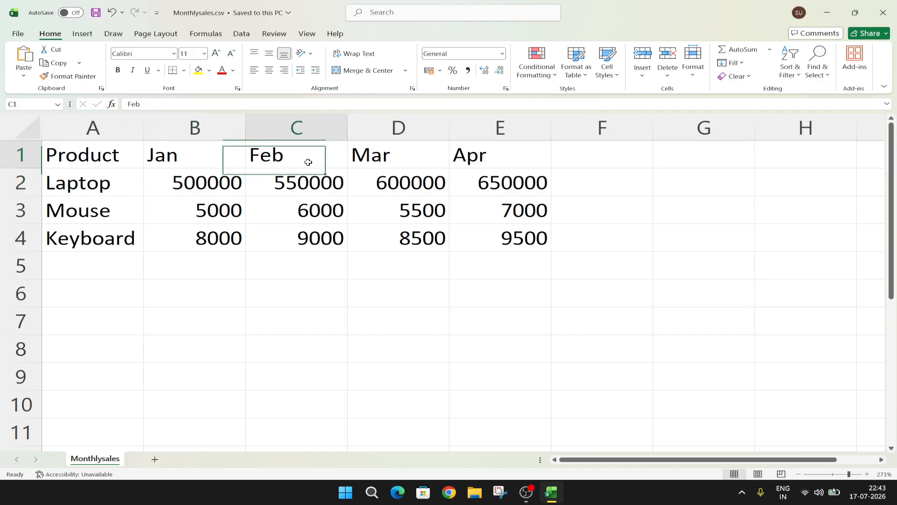
pyautogui.click(316, 181)
pyautogui.click(391, 167)
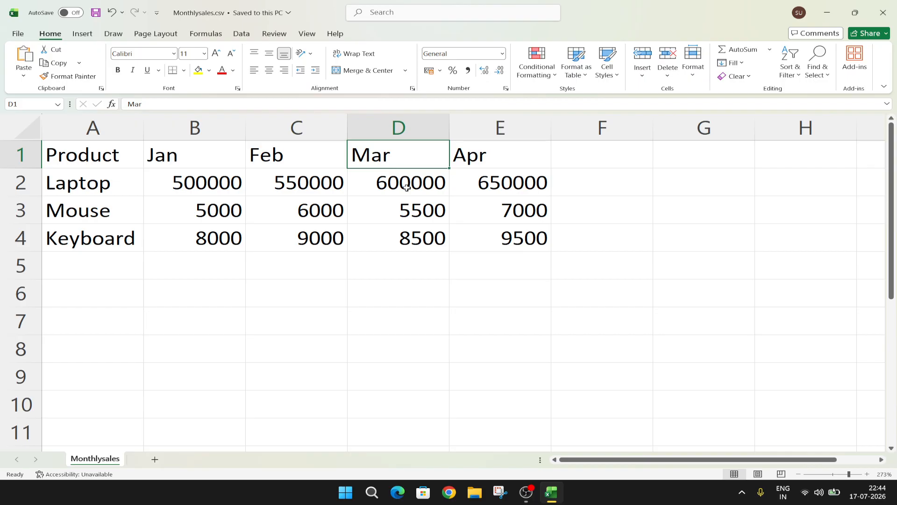
pyautogui.click(435, 189)
pyautogui.click(482, 162)
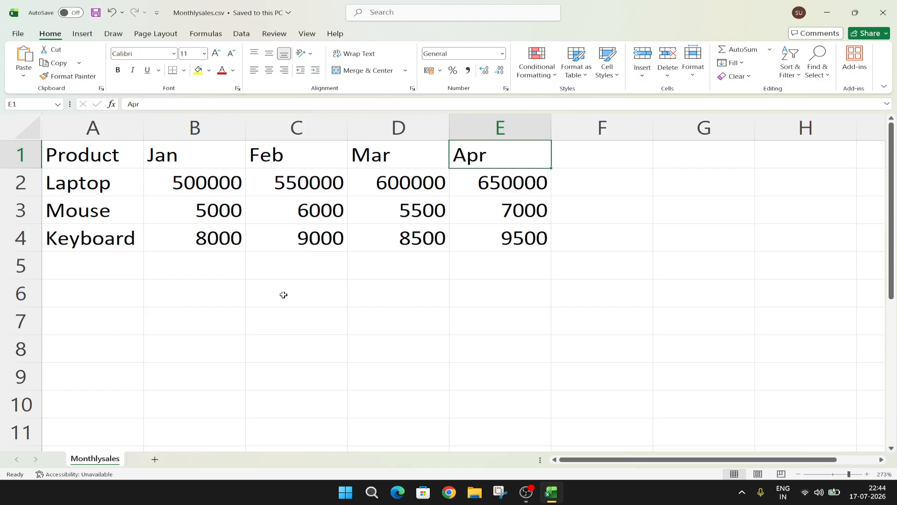
pyautogui.click(107, 217)
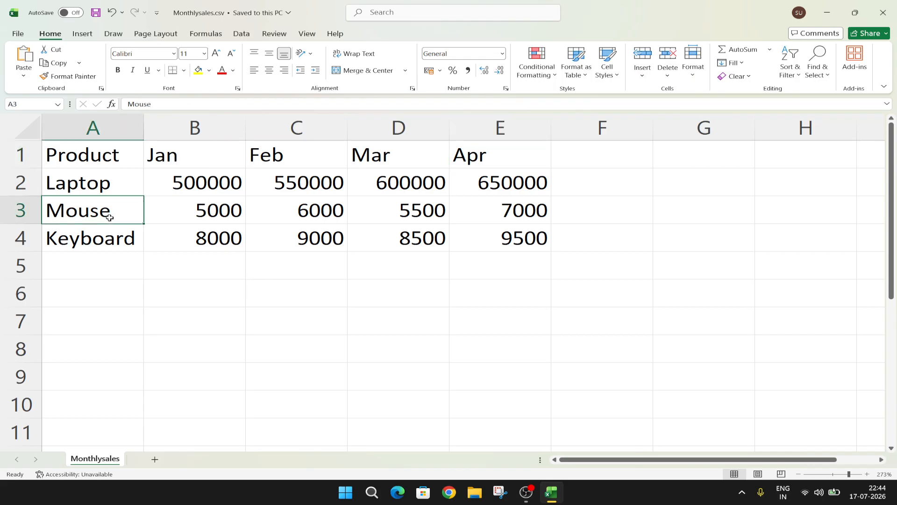
pyautogui.click(200, 216)
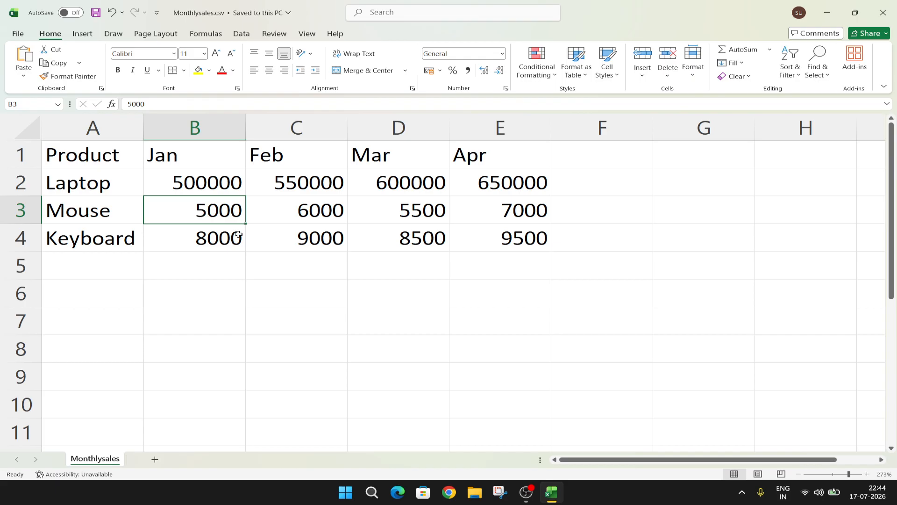
pyautogui.click(318, 216)
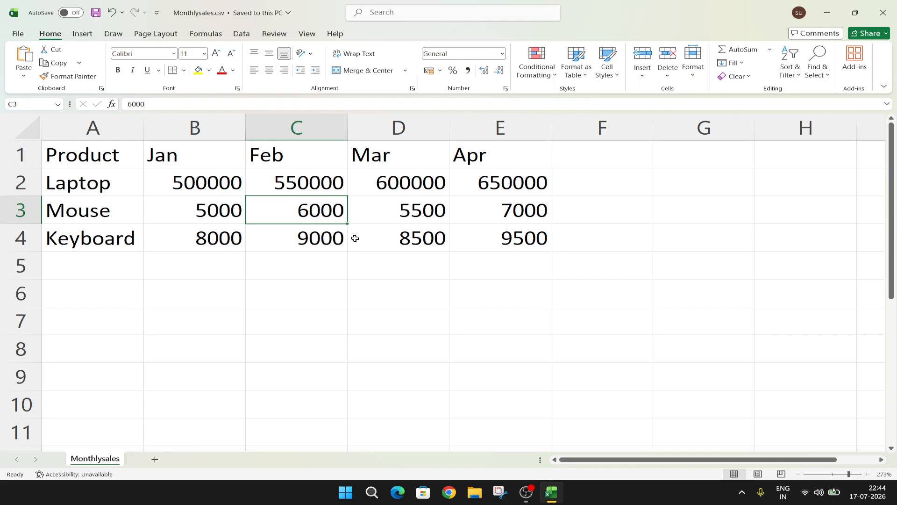
pyautogui.click(383, 216)
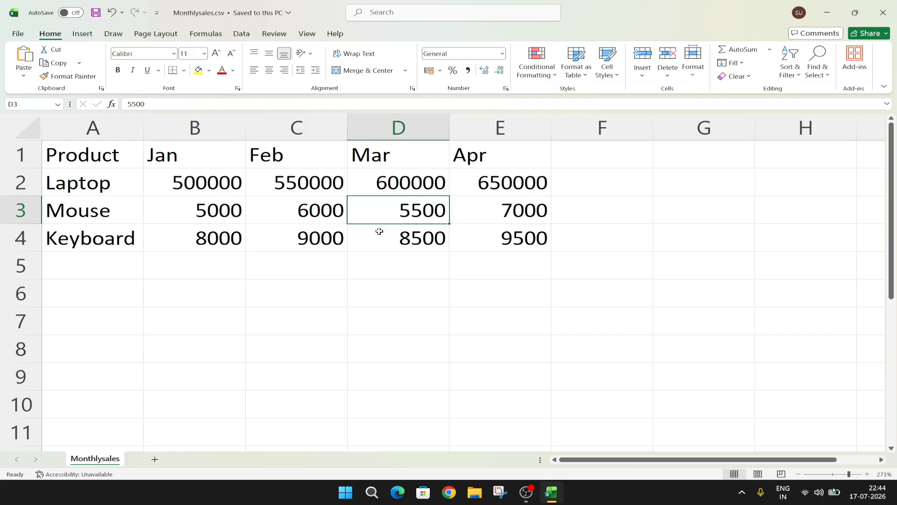
pyautogui.click(117, 247)
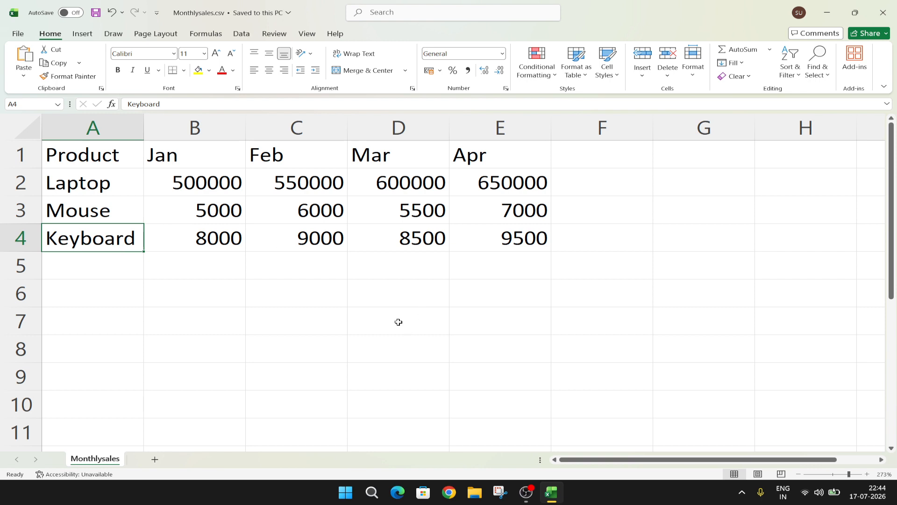
# Close the Monthlysales.csv workbook, switch to Power BI Desktop and start a blank report
pyautogui.click(885, 22)
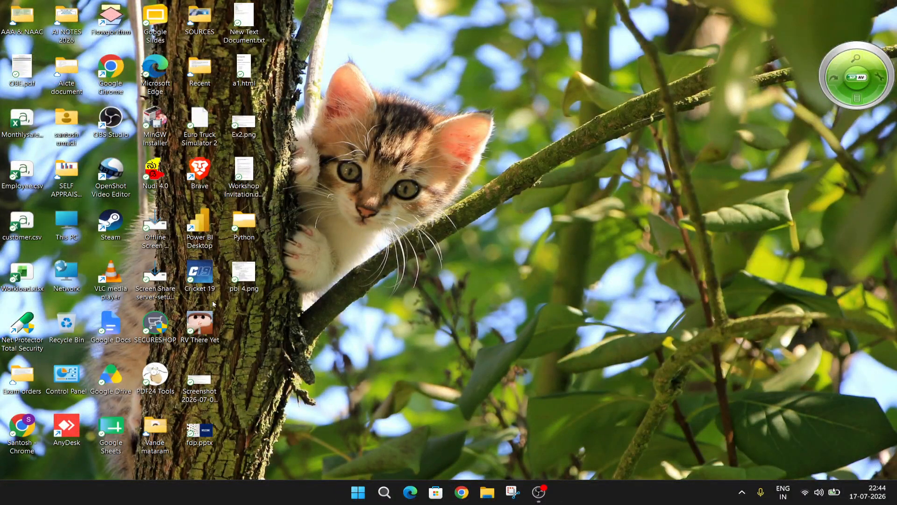
pyautogui.doubleClick(206, 225)
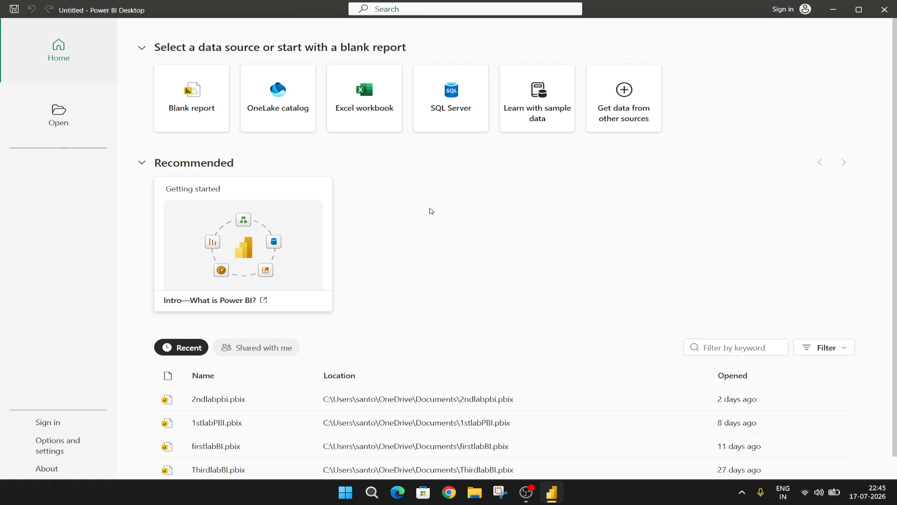
pyautogui.click(202, 117)
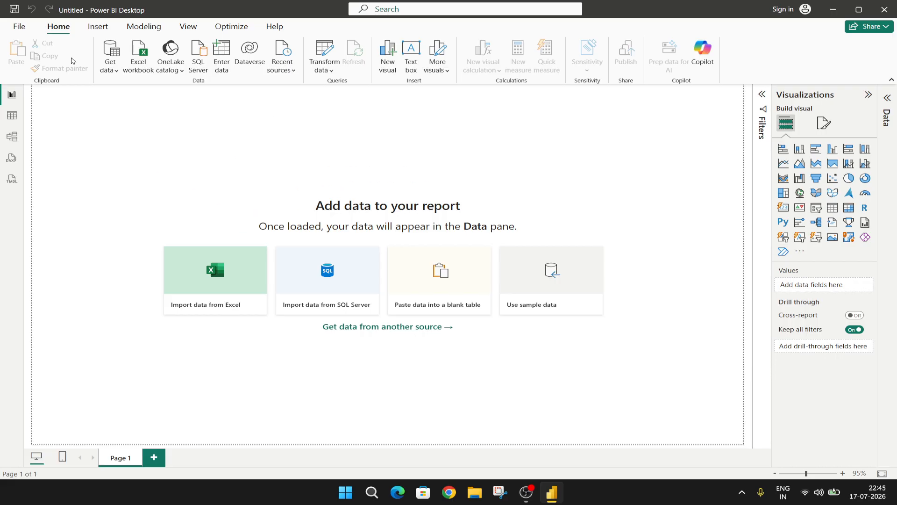
# Import Monthlysales.csv from the Desktop folder as a Text/CSV source and load it into the report
pyautogui.click(106, 74)
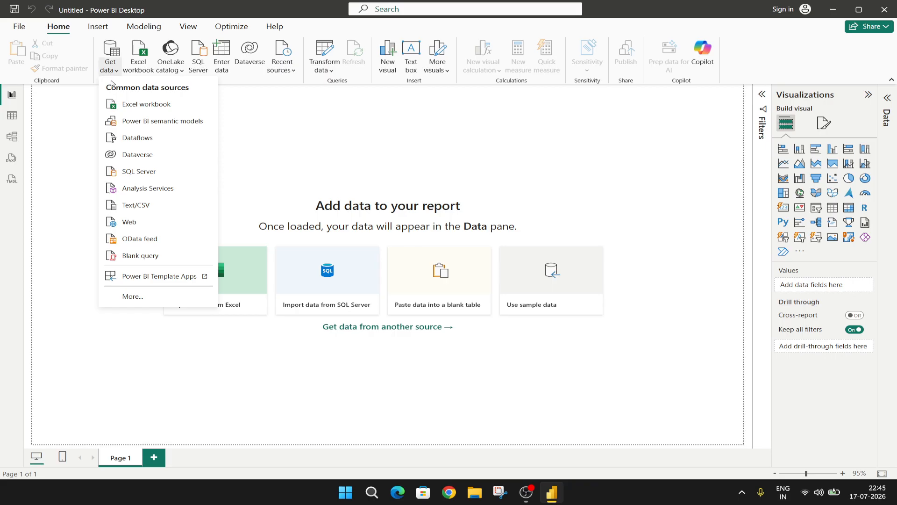
pyautogui.click(164, 210)
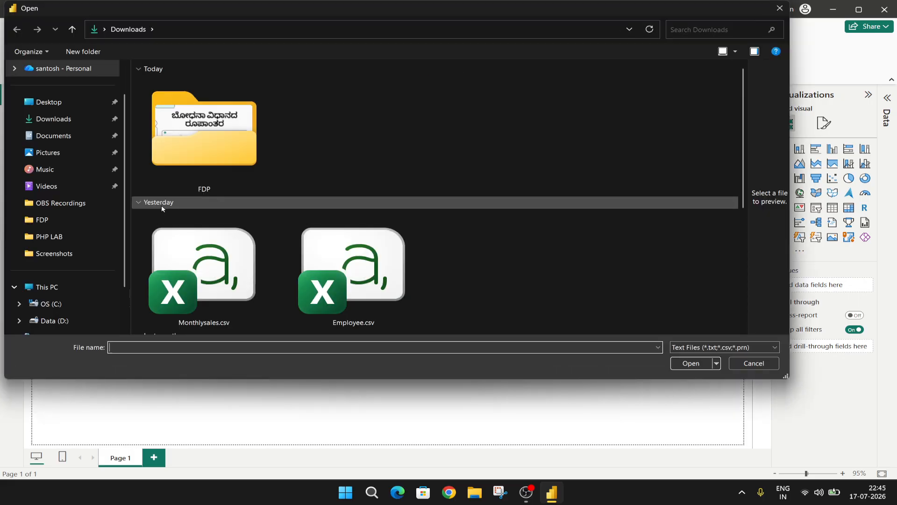
pyautogui.click(48, 106)
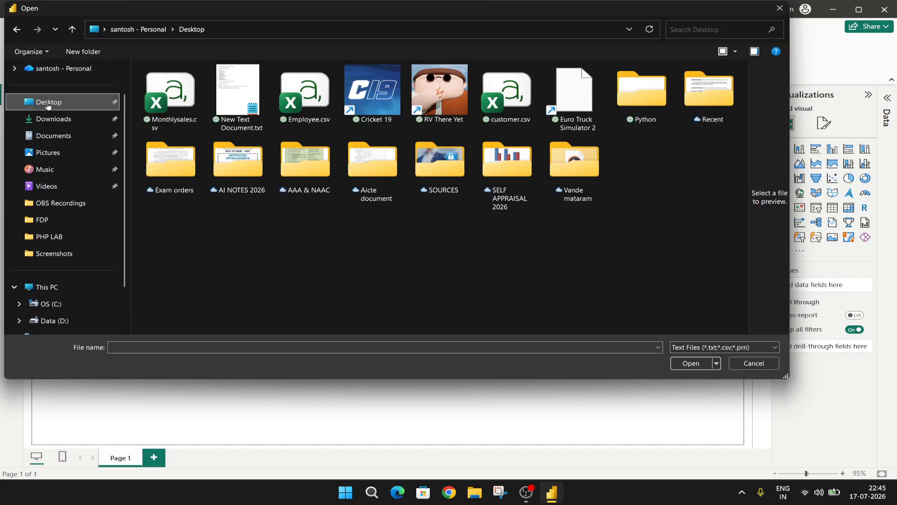
pyautogui.click(158, 107)
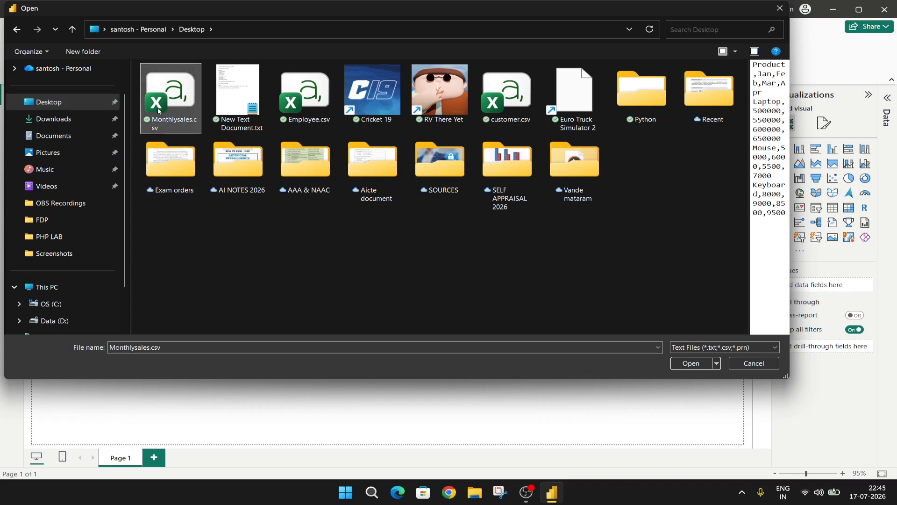
pyautogui.click(695, 366)
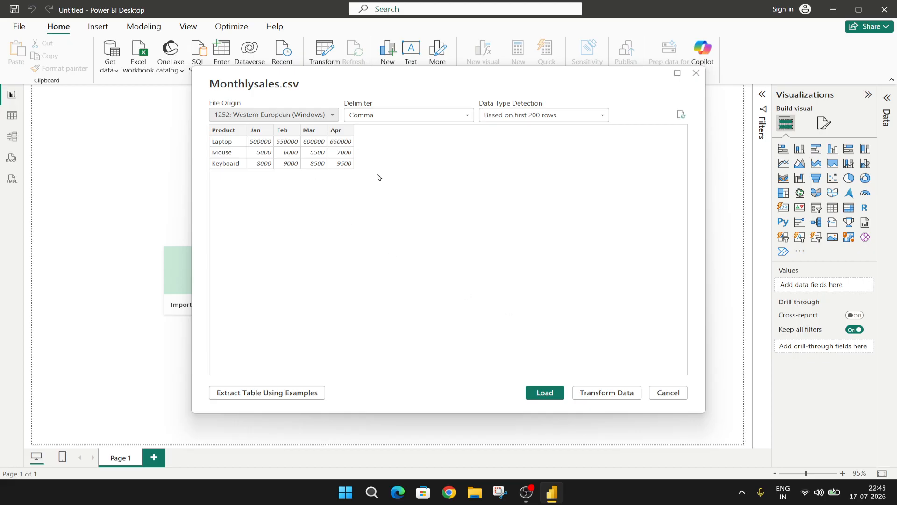
pyautogui.click(541, 393)
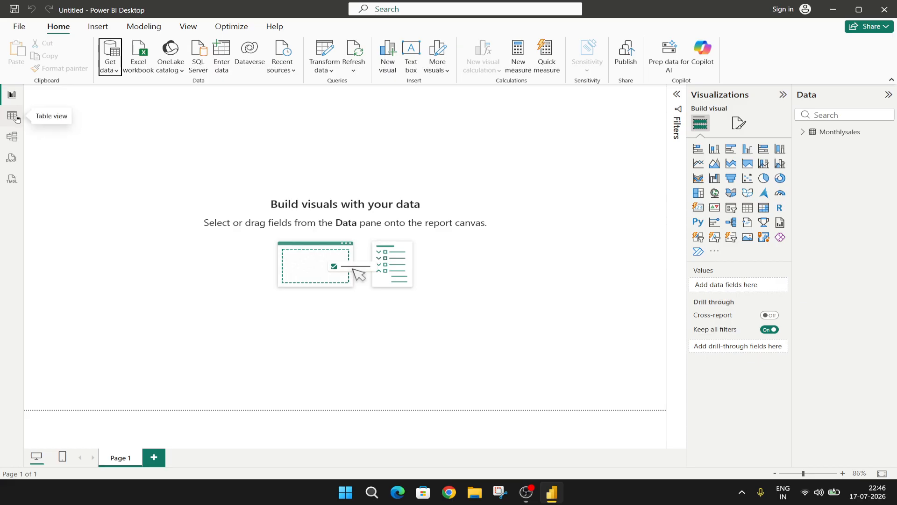
# Examine the loaded Monthlysales records in Table view, magnifying the screen to read them
pyautogui.click(17, 119)
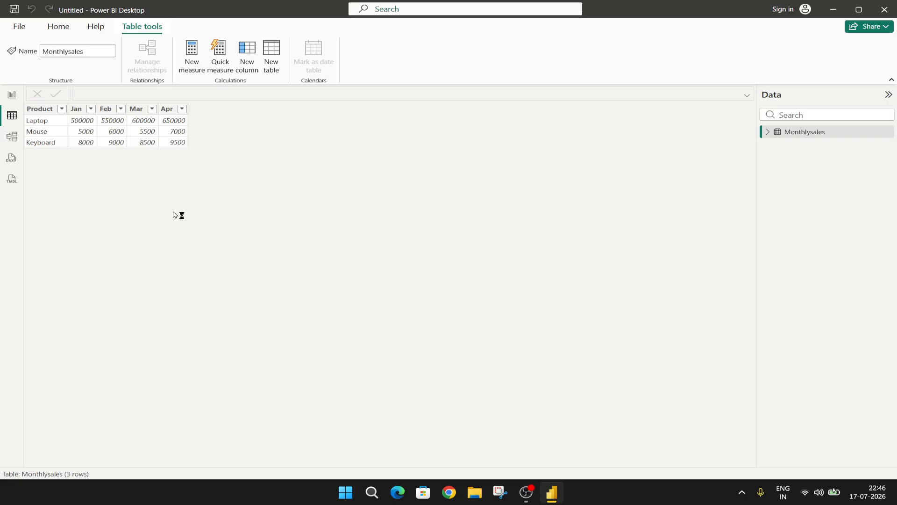
pyautogui.press('super+plus')
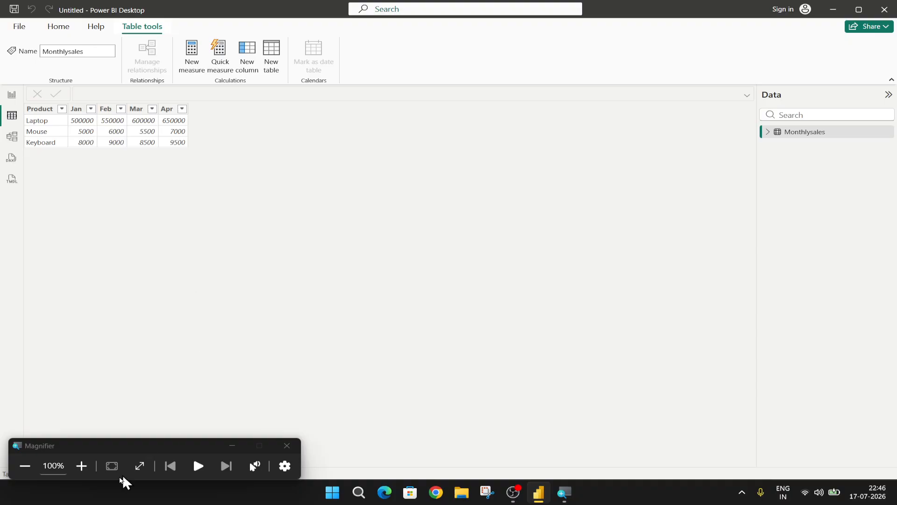
pyautogui.click(81, 468)
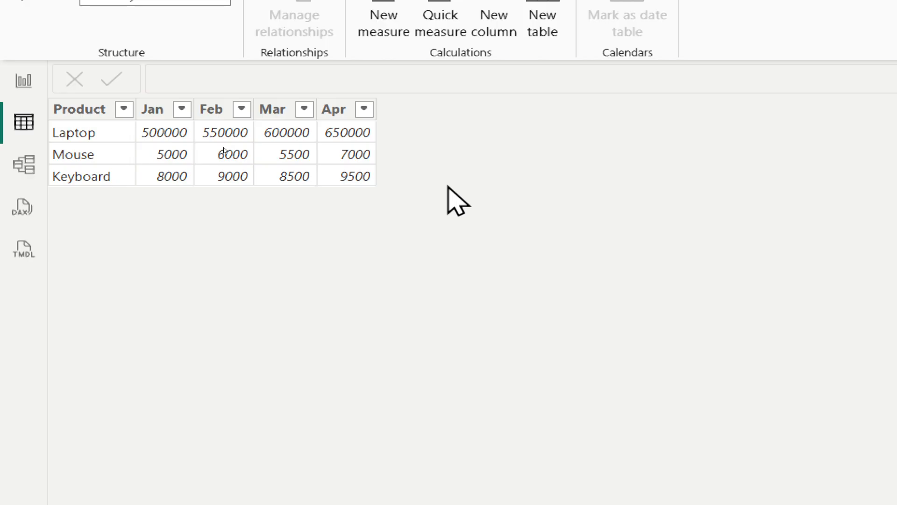
pyautogui.press('super+minus')
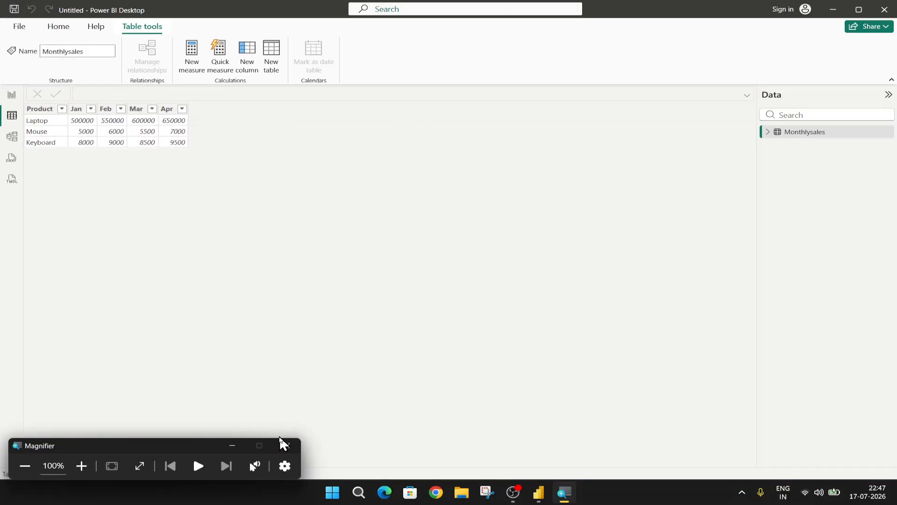
pyautogui.click(287, 447)
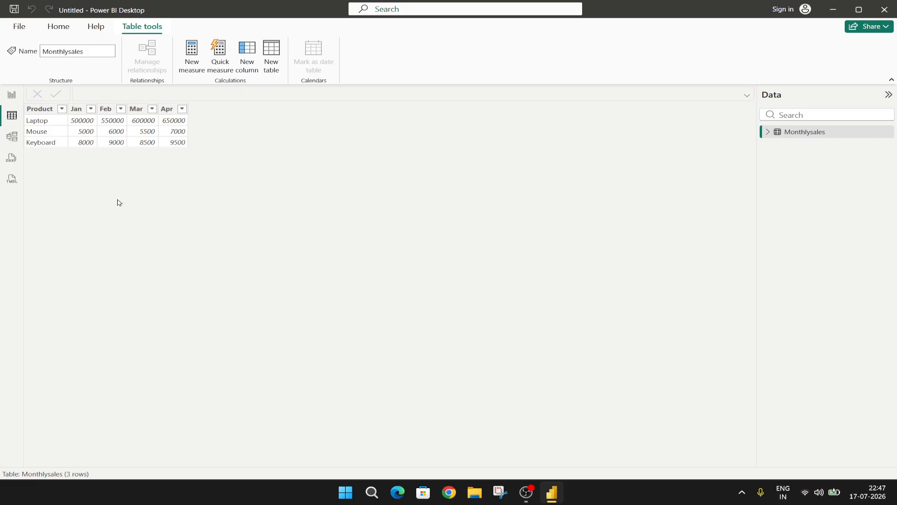
# Open the Monthlysales data for transformation in the Power Query Editor
pyautogui.click(62, 28)
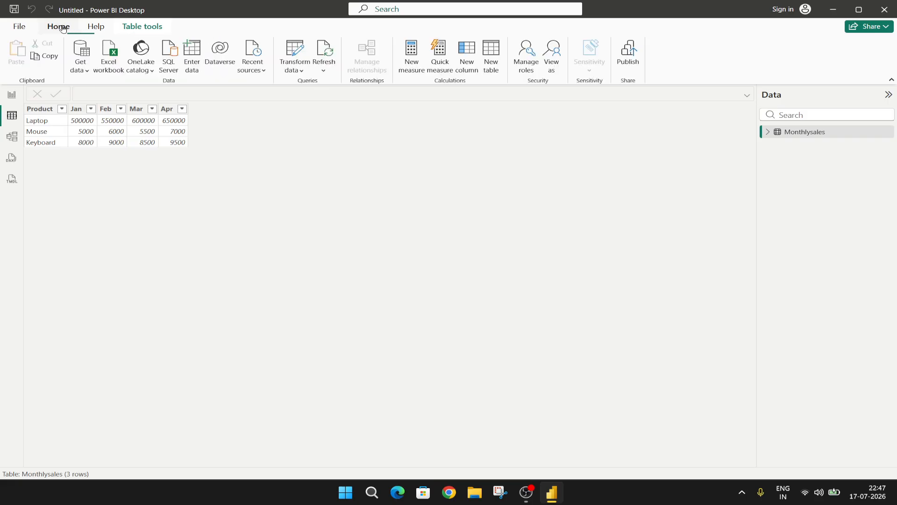
pyautogui.click(297, 71)
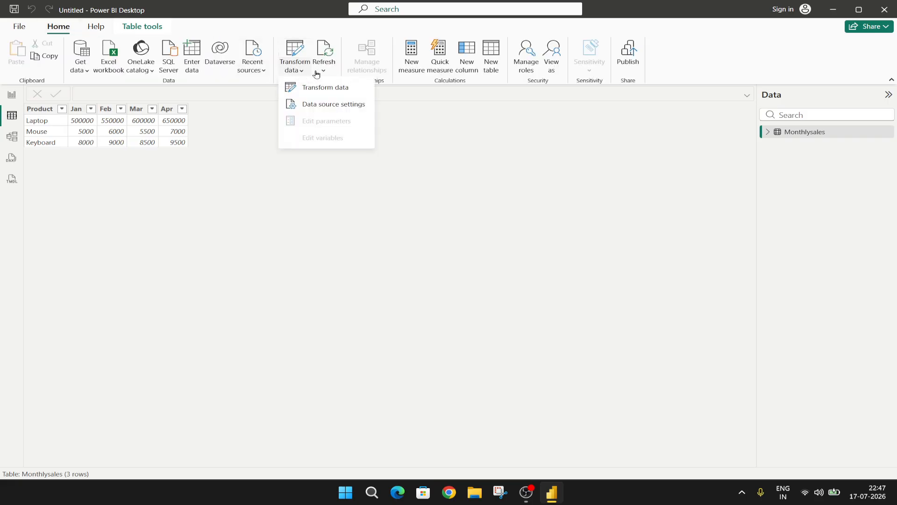
pyautogui.click(342, 92)
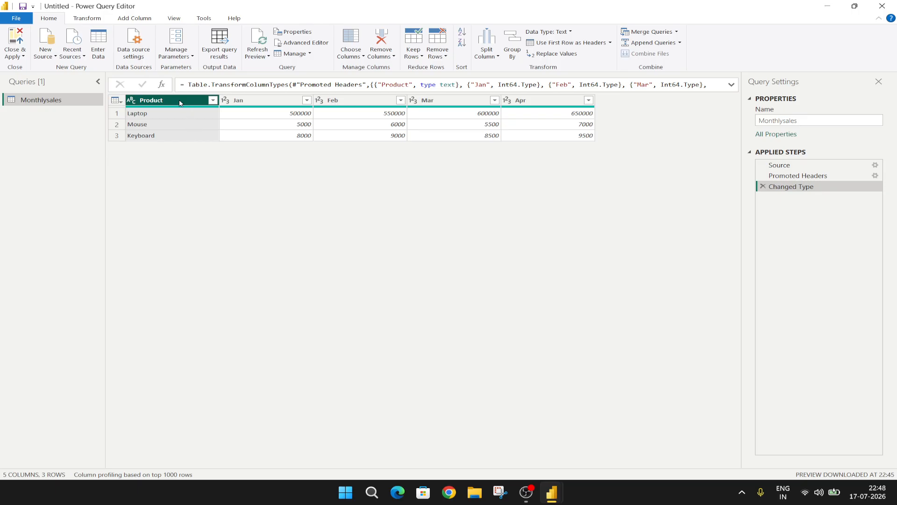
# Unpivot all columns other than Product in the Monthlysales query
pyautogui.click(96, 19)
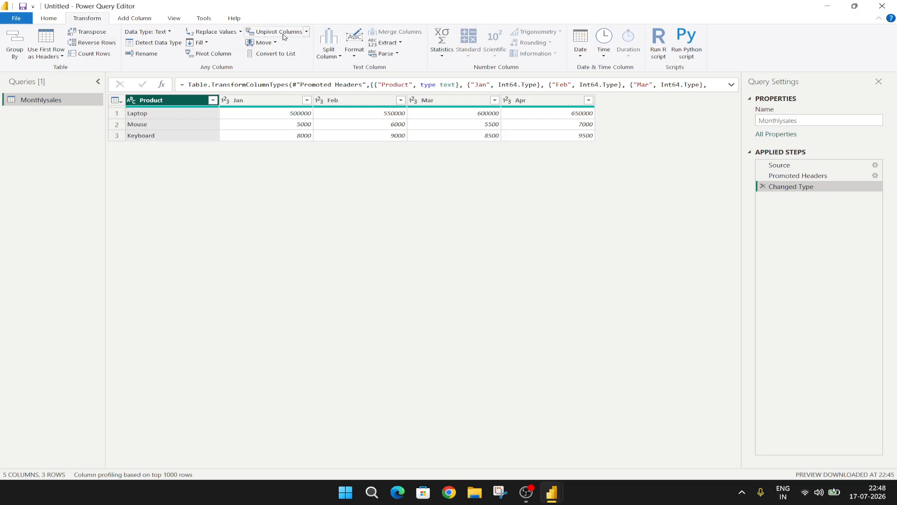
pyautogui.click(307, 34)
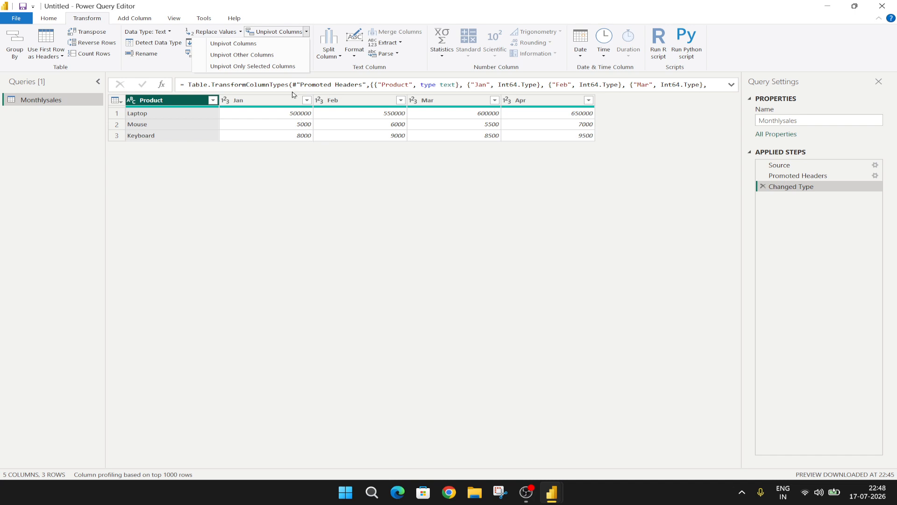
pyautogui.click(288, 55)
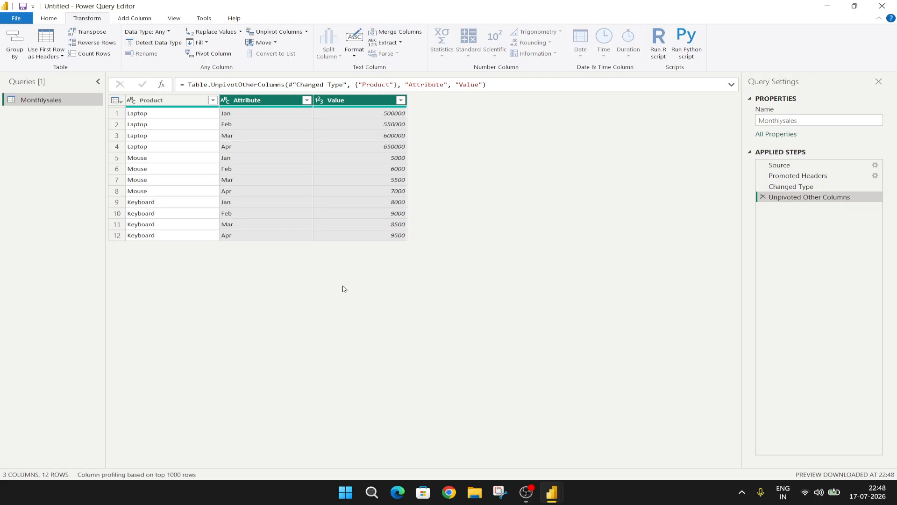
# Rename the Attribute column as Month and the Value column as SalesAmount
pyautogui.doubleClick(265, 101)
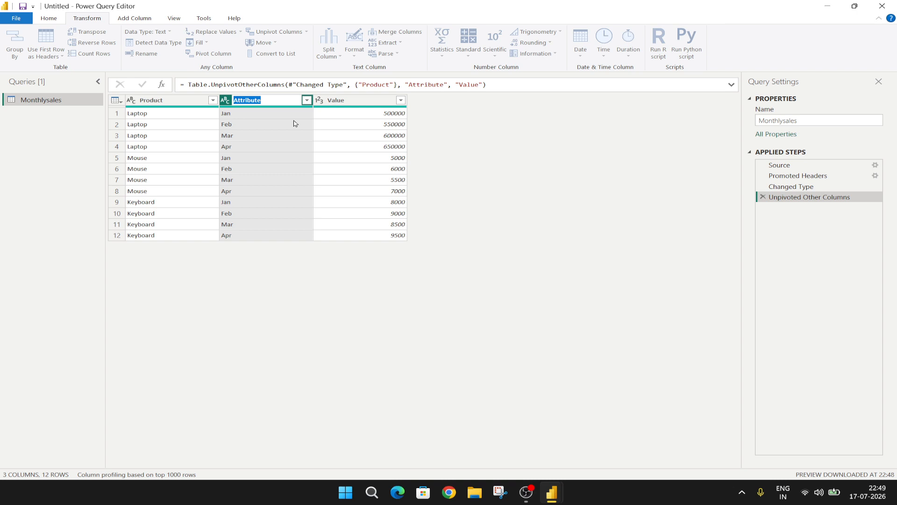
pyautogui.write('Month')
pyautogui.doubleClick(340, 100)
pyautogui.write('Sa')
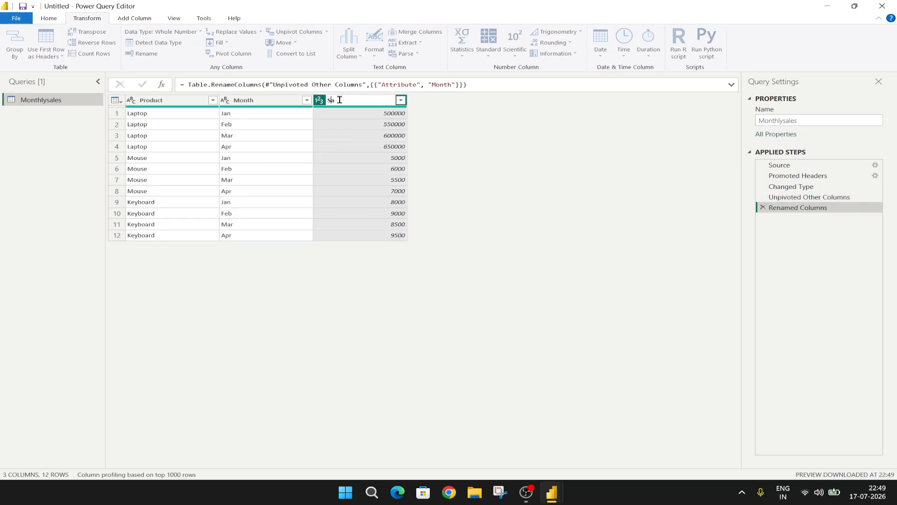
pyautogui.write('lesAmount')
pyautogui.click(500, 255)
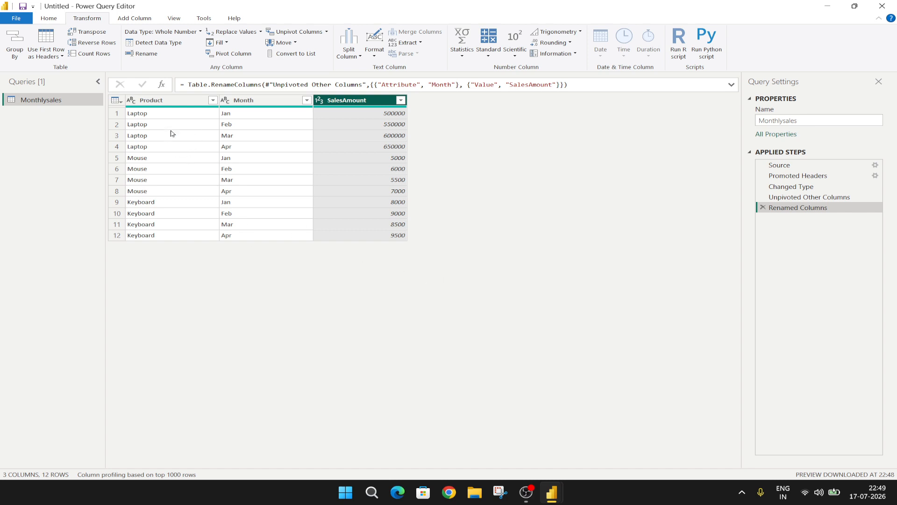
# Inspect the Product, Month and SalesAmount cells of the first record in the unpivoted data
pyautogui.click(191, 118)
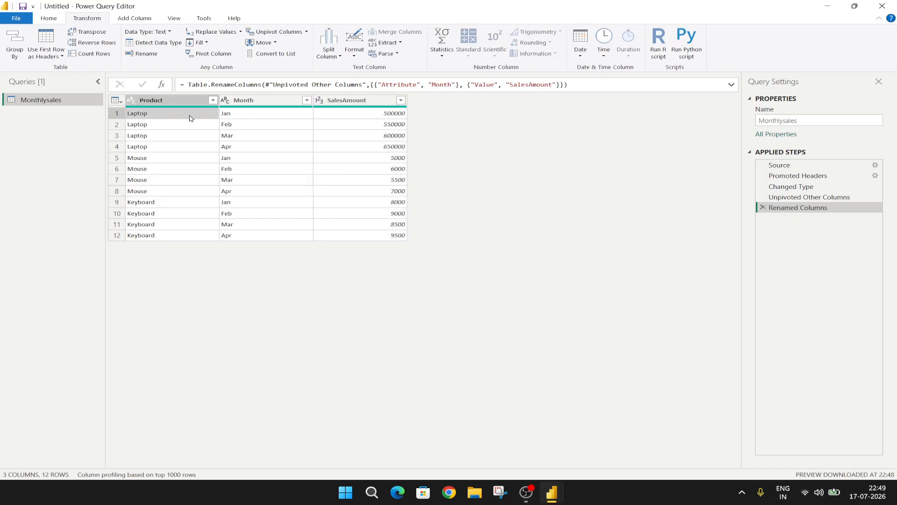
pyautogui.click(249, 118)
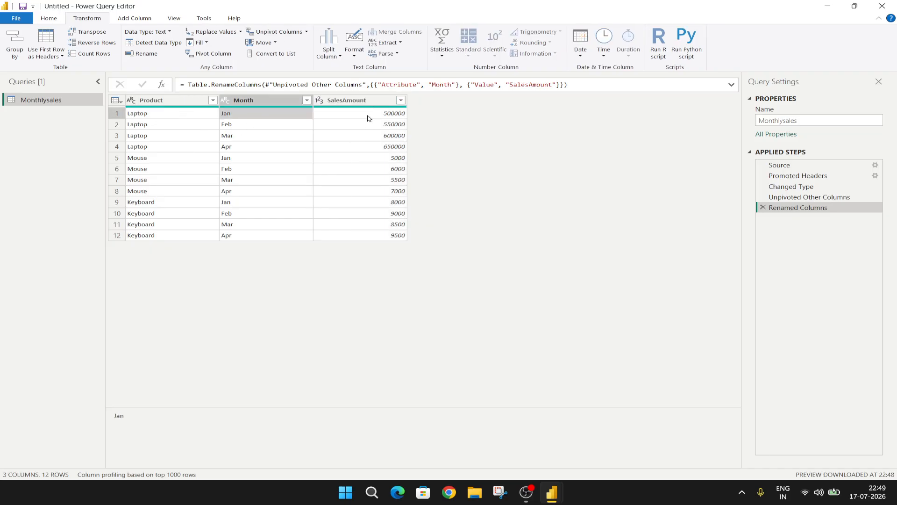
pyautogui.click(369, 119)
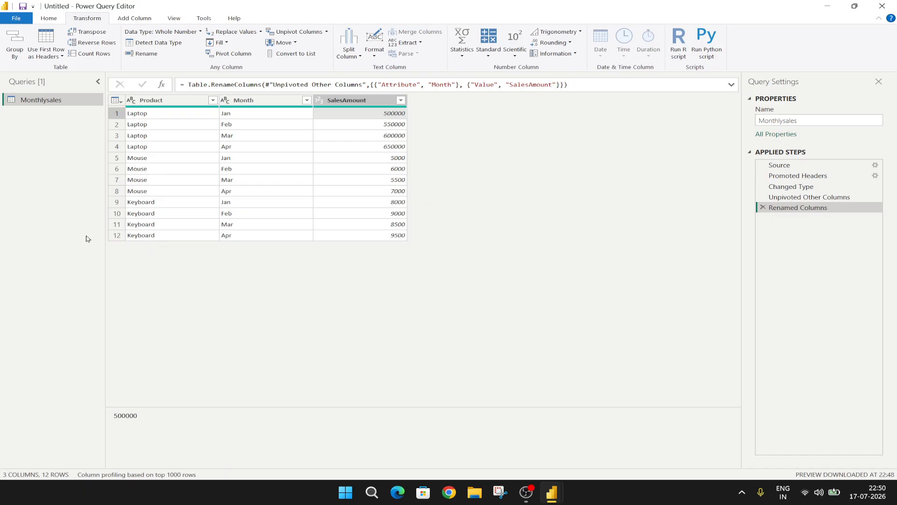
# Duplicate the Monthlysales query and compare the copy with the original
pyautogui.rightClick(71, 102)
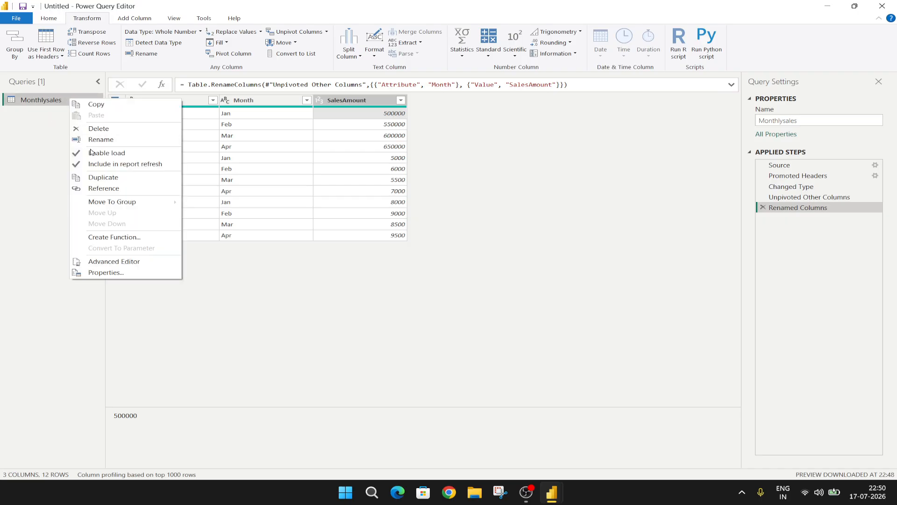
pyautogui.click(97, 182)
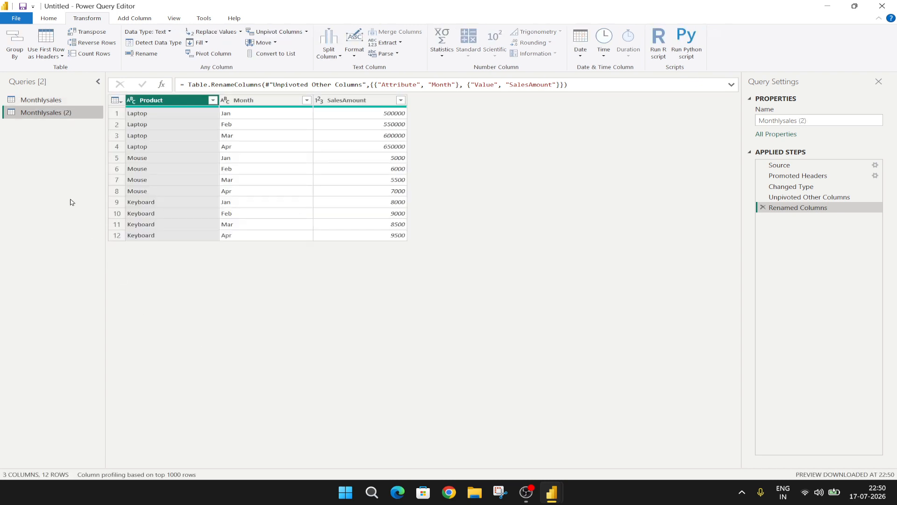
pyautogui.click(54, 103)
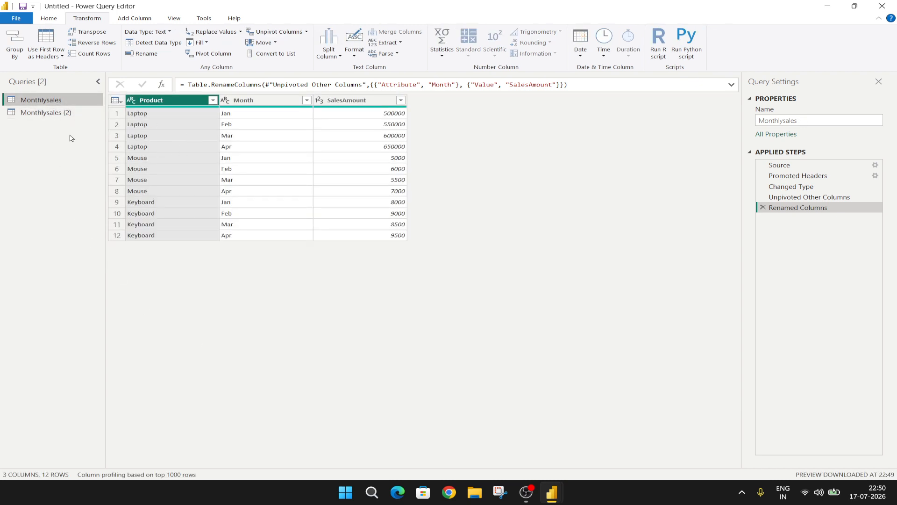
pyautogui.click(57, 114)
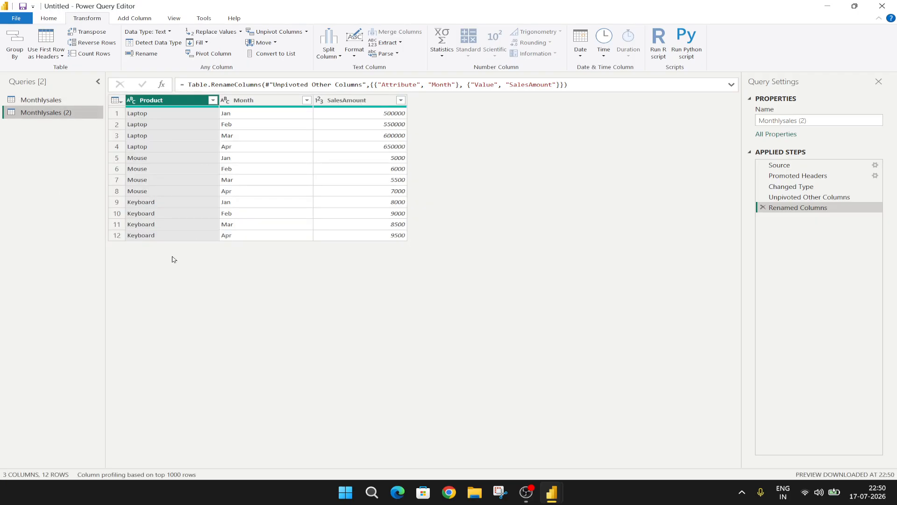
pyautogui.click(64, 102)
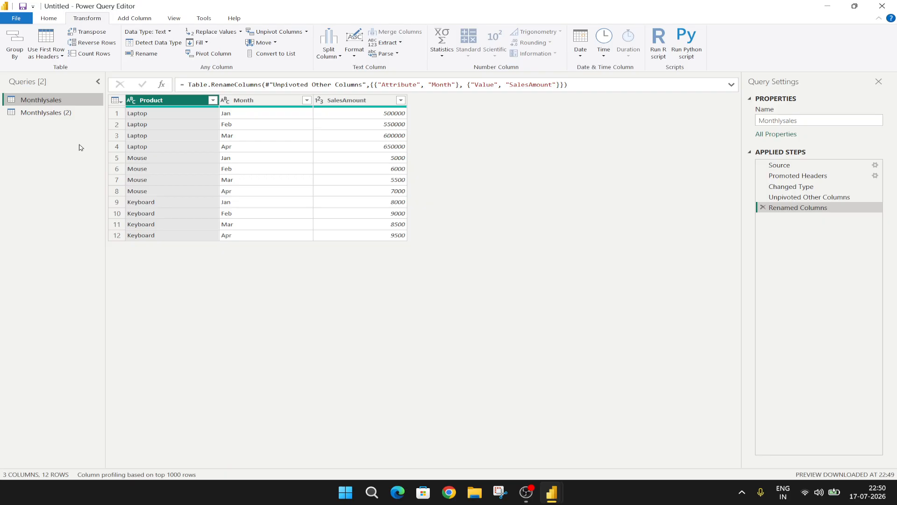
pyautogui.click(65, 115)
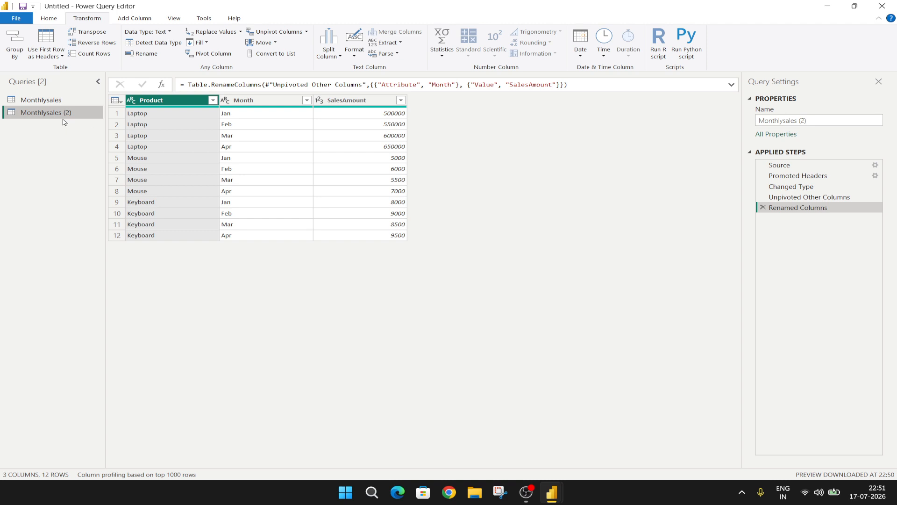
# Rename the original Monthlysales query as Unpivot
pyautogui.click(50, 101)
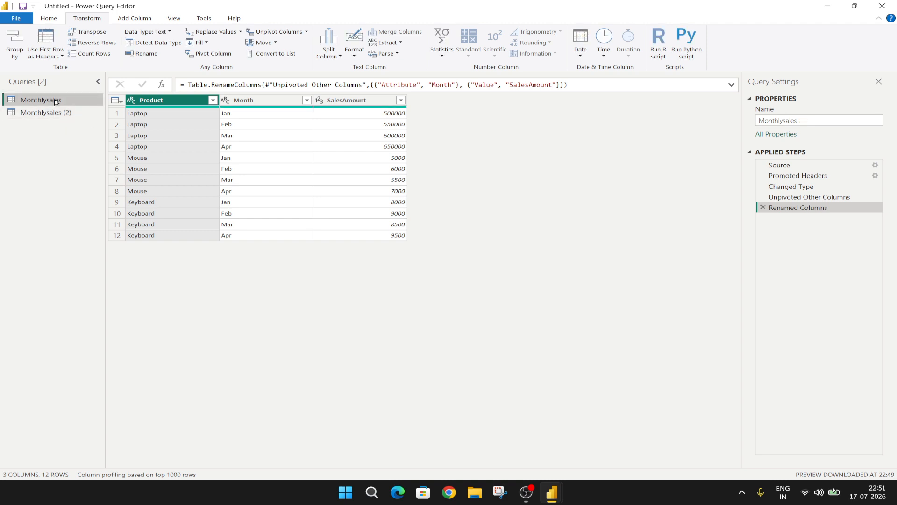
pyautogui.rightClick(55, 102)
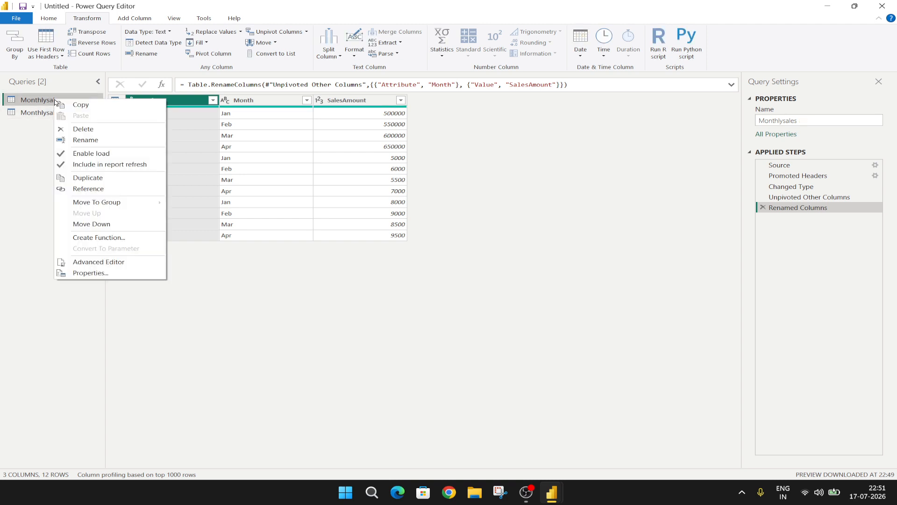
pyautogui.click(93, 142)
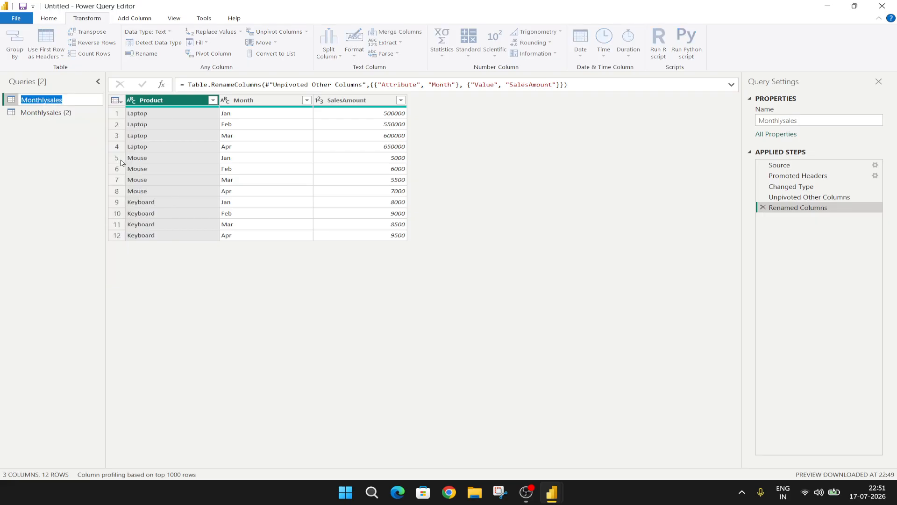
pyautogui.write('Unpivot')
pyautogui.press('Return')
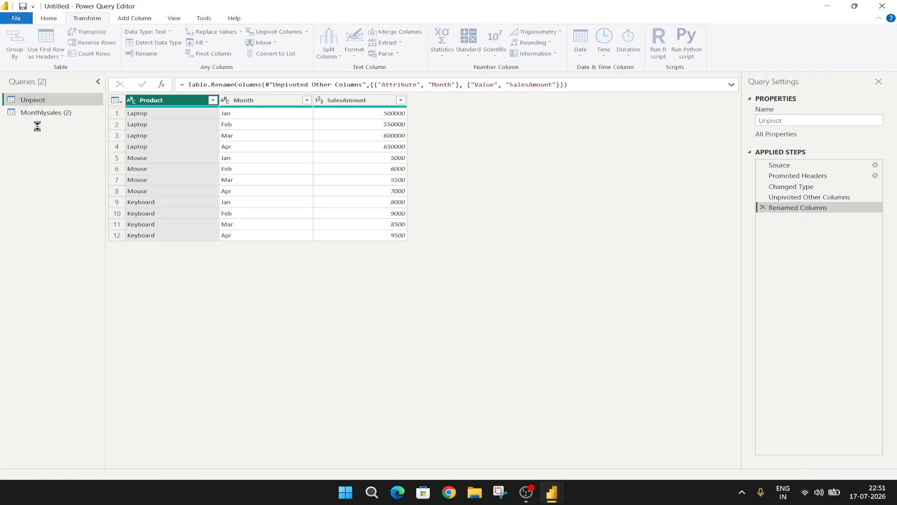
# Rename the duplicated query, Monthlysales (2), as Pivot
pyautogui.rightClick(45, 119)
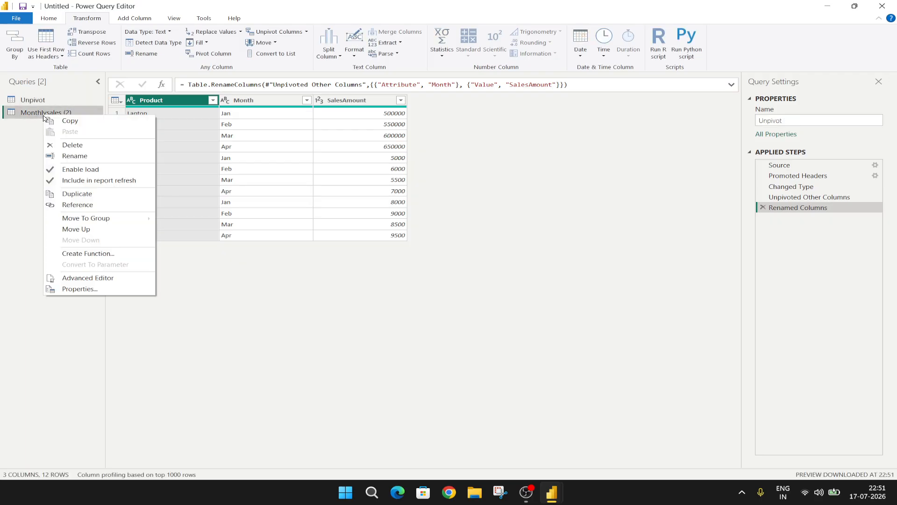
pyautogui.click(75, 156)
pyautogui.write('P')
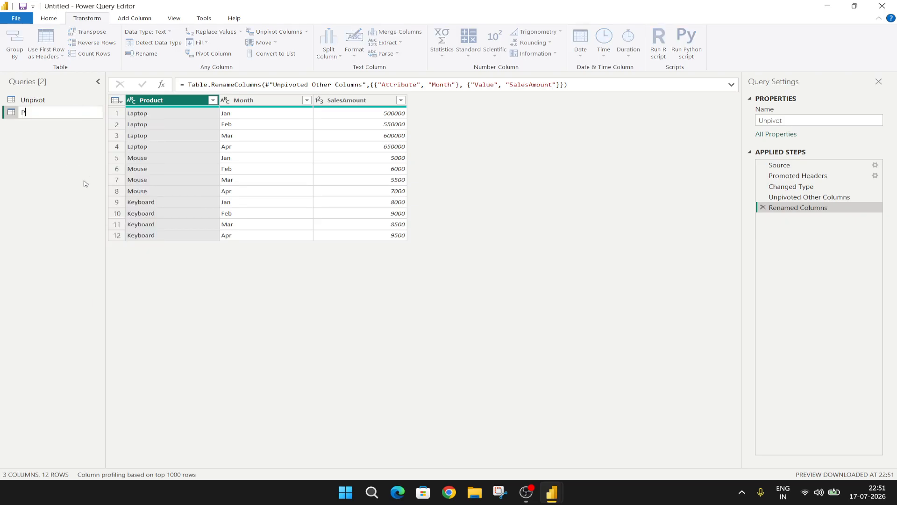
pyautogui.write('ivot')
pyautogui.press('Return')
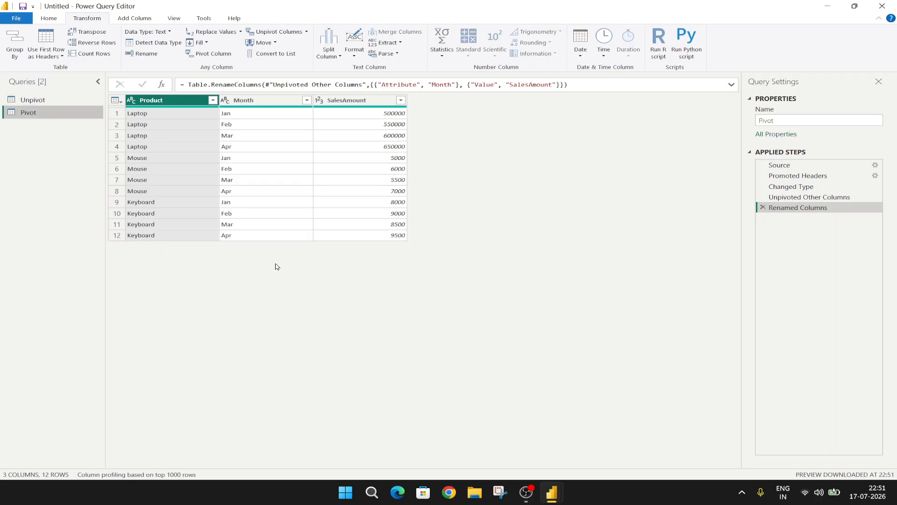
# Pivot the Month column of the Pivot query, using SalesAmount as the values column
pyautogui.click(248, 101)
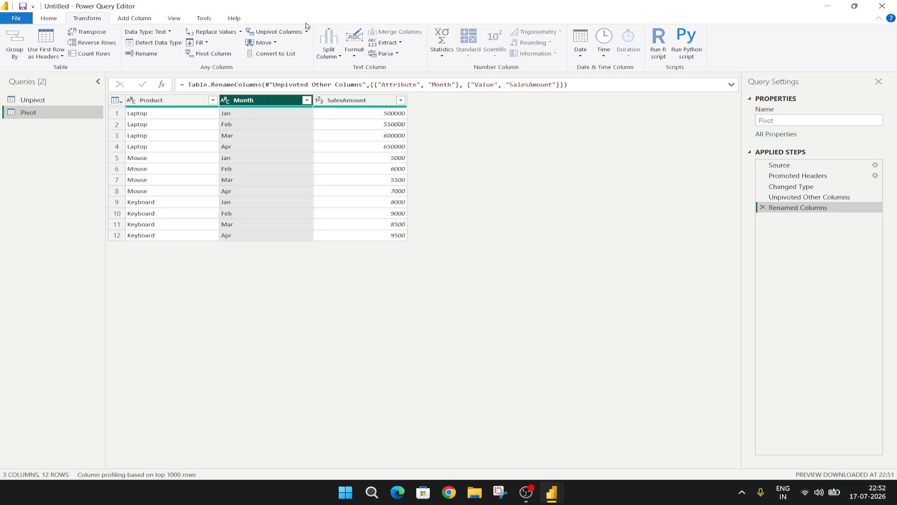
pyautogui.click(213, 54)
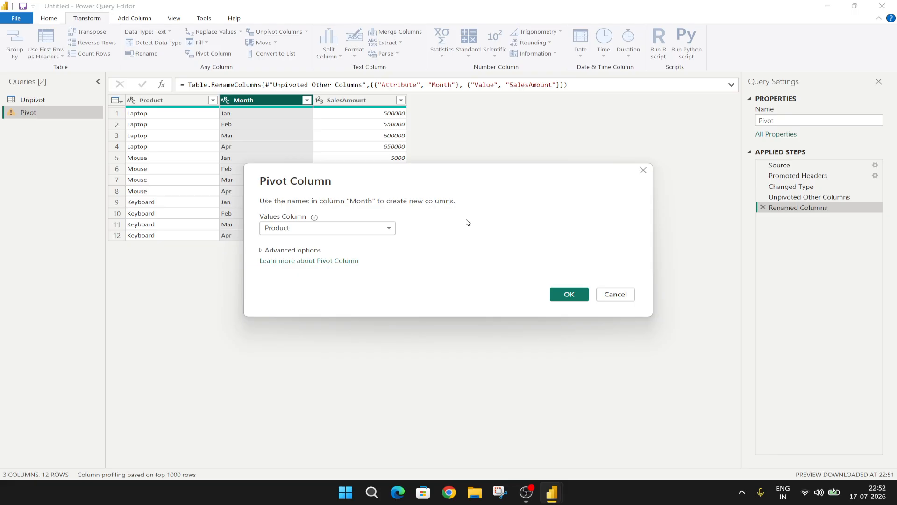
pyautogui.click(361, 232)
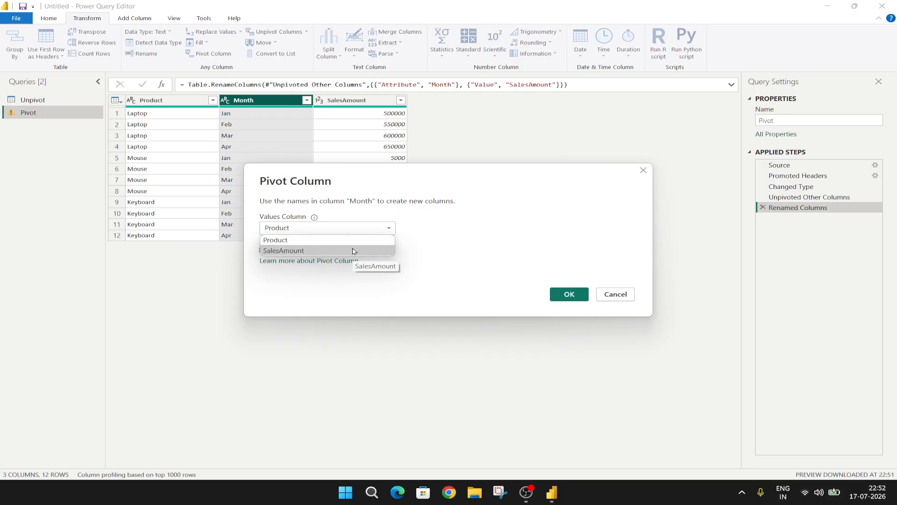
pyautogui.click(353, 251)
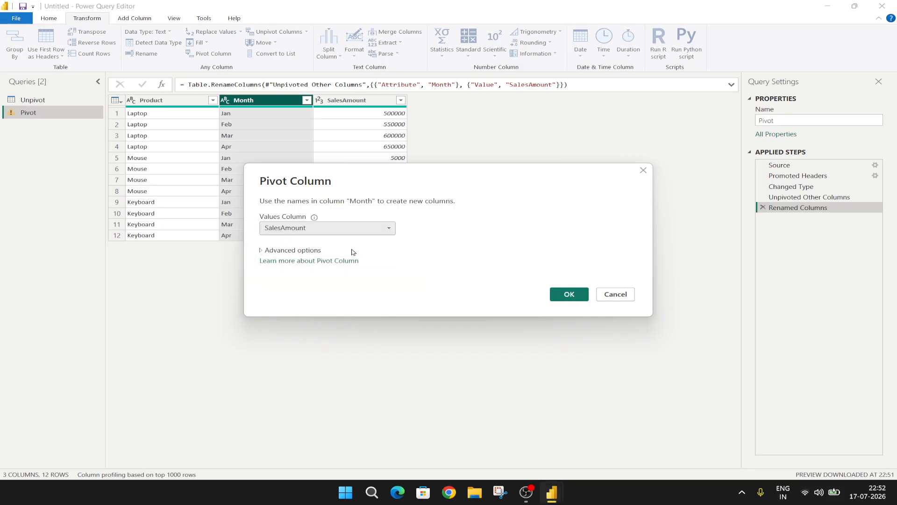
pyautogui.click(557, 299)
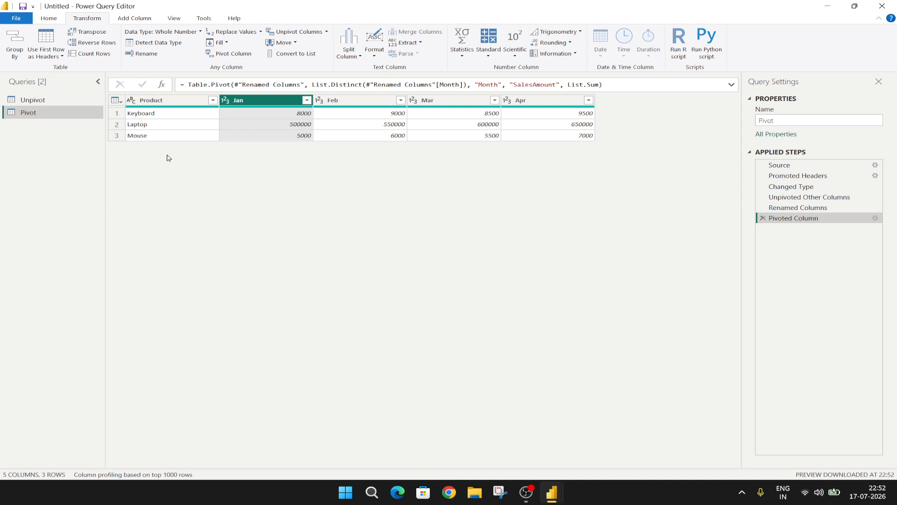
# Compare the row-wise month data of the Unpivot query with the month columns of the Pivot query
pyautogui.click(72, 102)
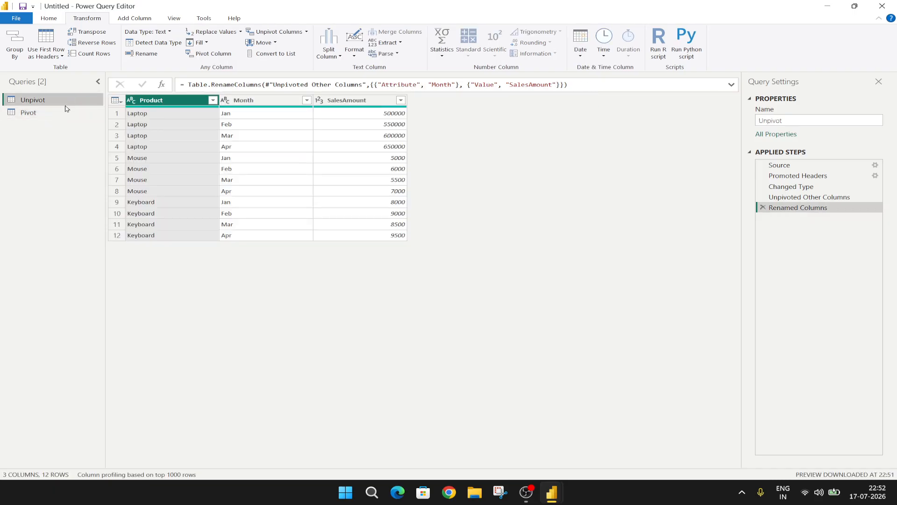
pyautogui.click(64, 113)
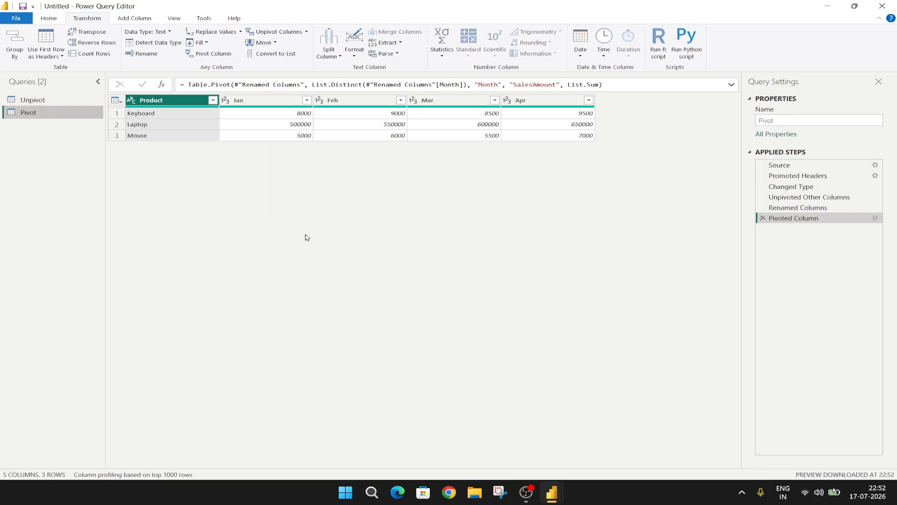
pyautogui.click(49, 99)
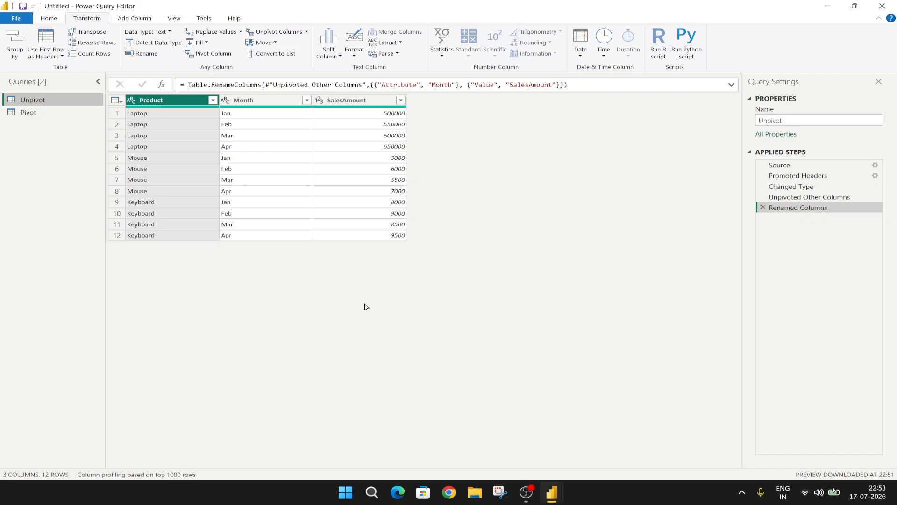
pyautogui.click(53, 113)
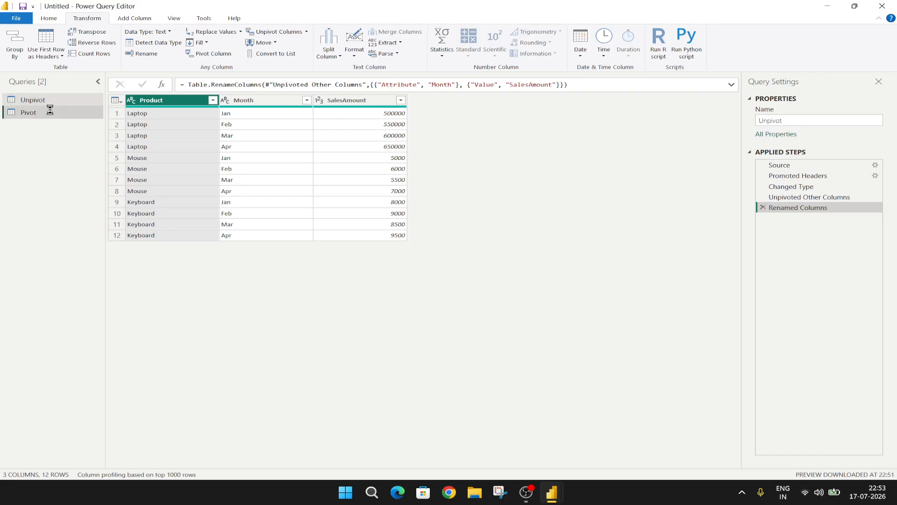
pyautogui.click(53, 104)
pyautogui.click(52, 112)
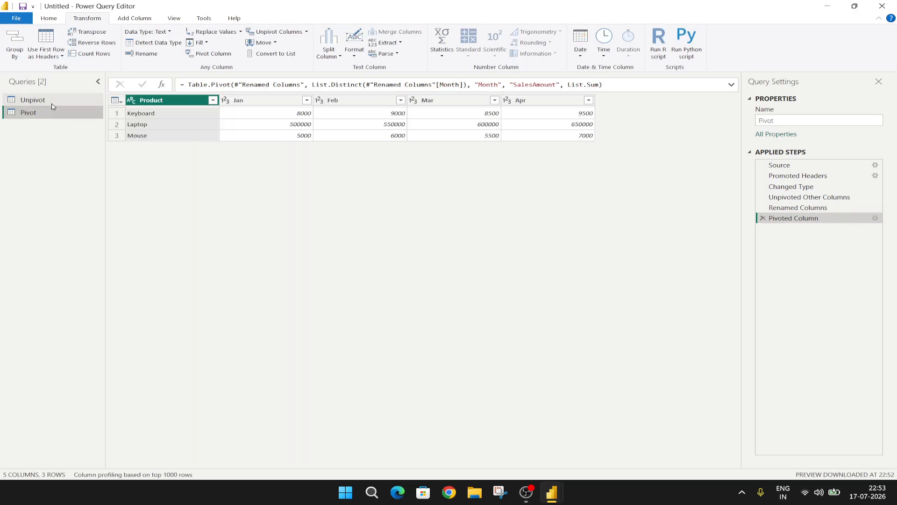
pyautogui.click(53, 102)
pyautogui.click(55, 113)
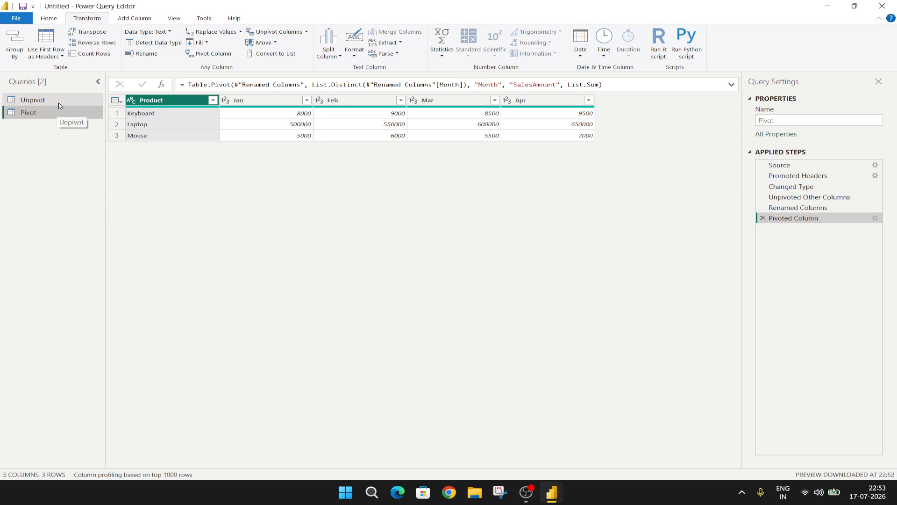
pyautogui.click(59, 103)
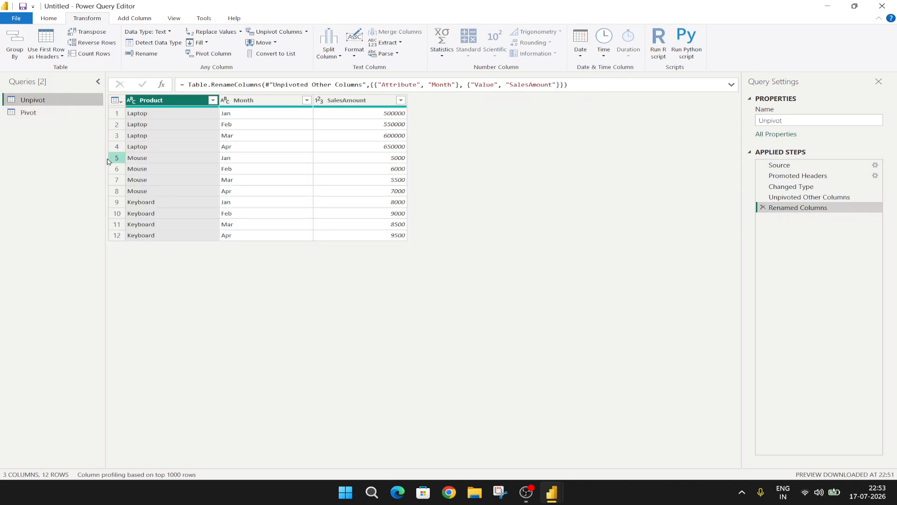
pyautogui.click(64, 117)
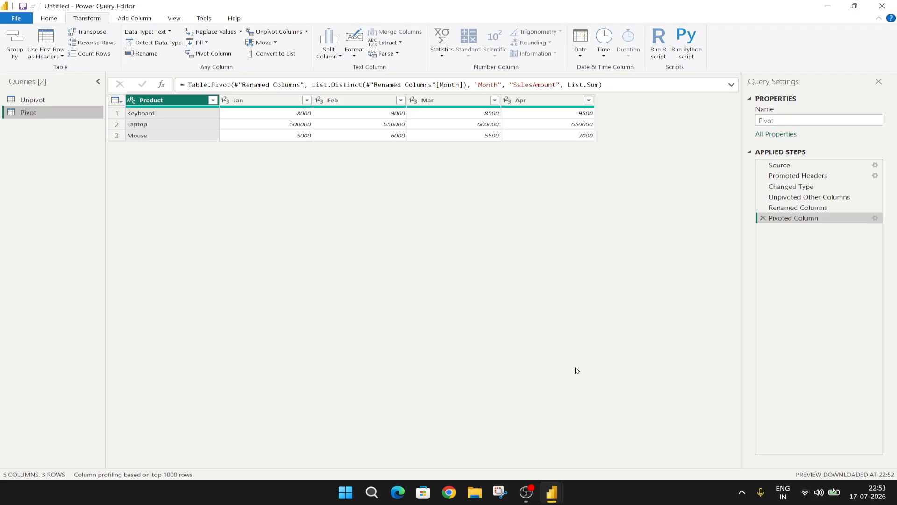
pyautogui.click(64, 99)
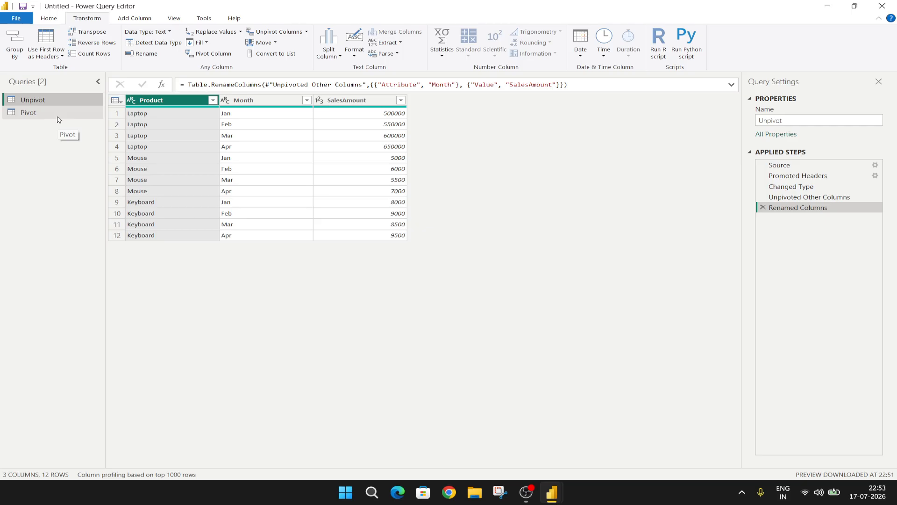
pyautogui.click(58, 116)
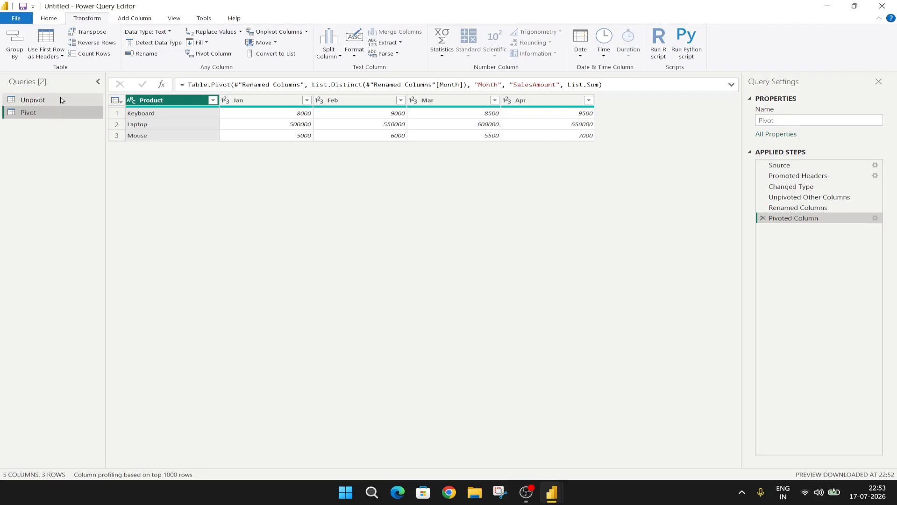
pyautogui.click(61, 100)
pyautogui.click(61, 115)
pyautogui.click(64, 100)
pyautogui.click(64, 112)
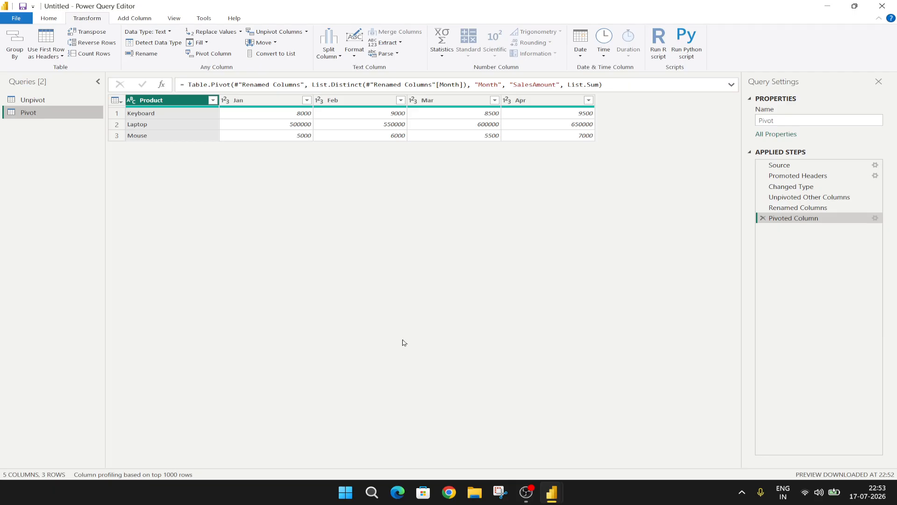
pyautogui.click(16, 19)
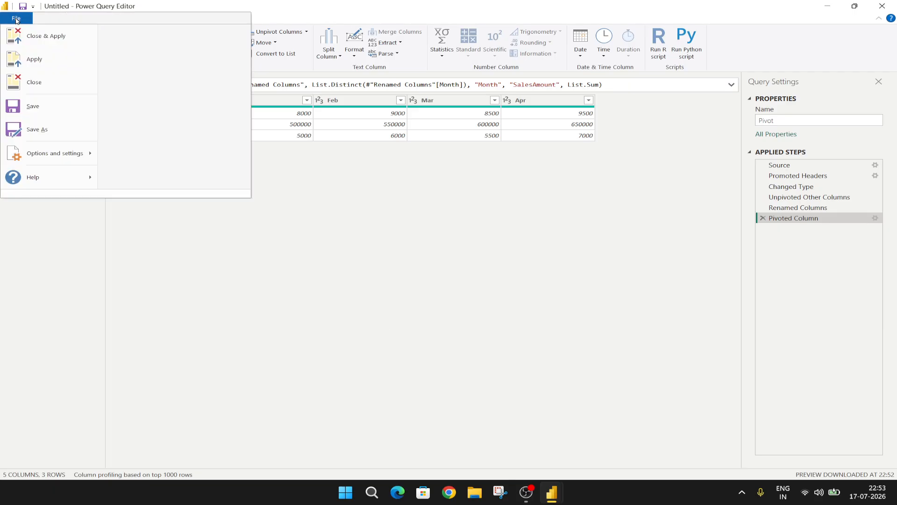
pyautogui.click(33, 108)
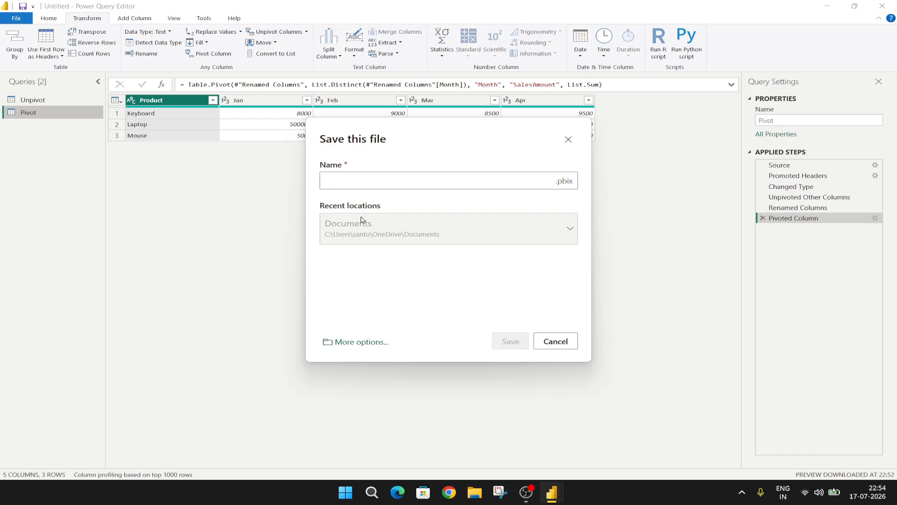
pyautogui.write('pbi')
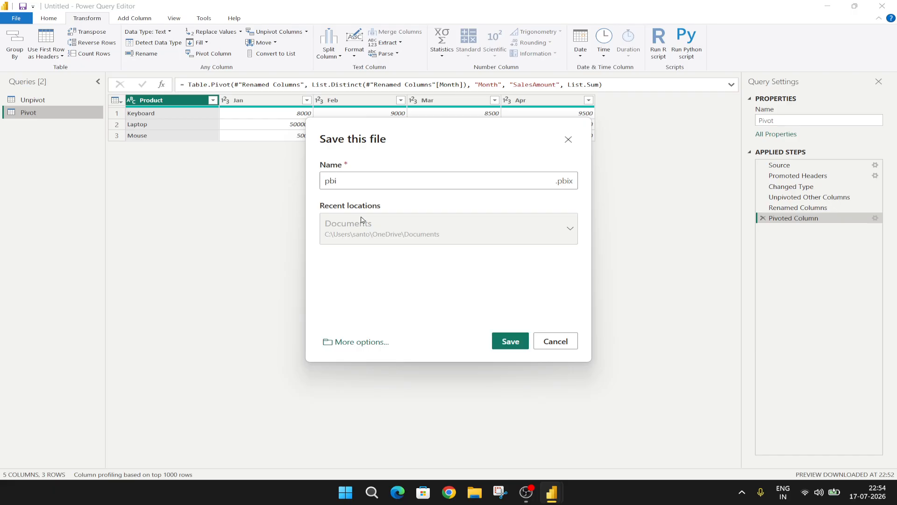
pyautogui.write('lab')
pyautogui.click(355, 341)
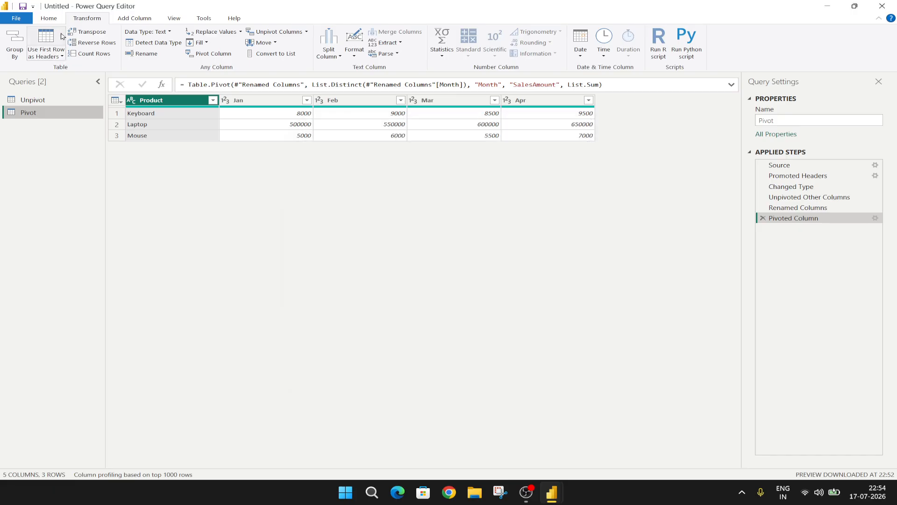
# Save the report file as labpbi in the Documents folder and apply the pending query changes
pyautogui.click(16, 17)
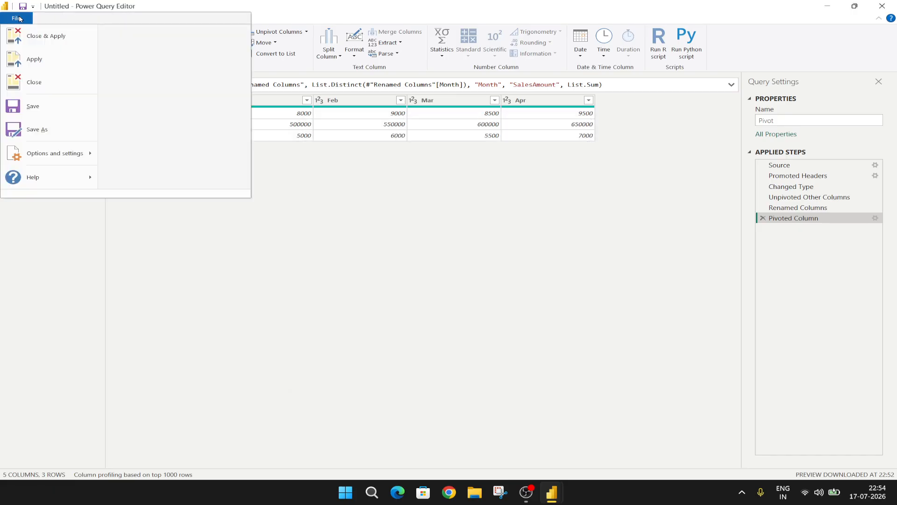
pyautogui.click(55, 106)
pyautogui.write('p')
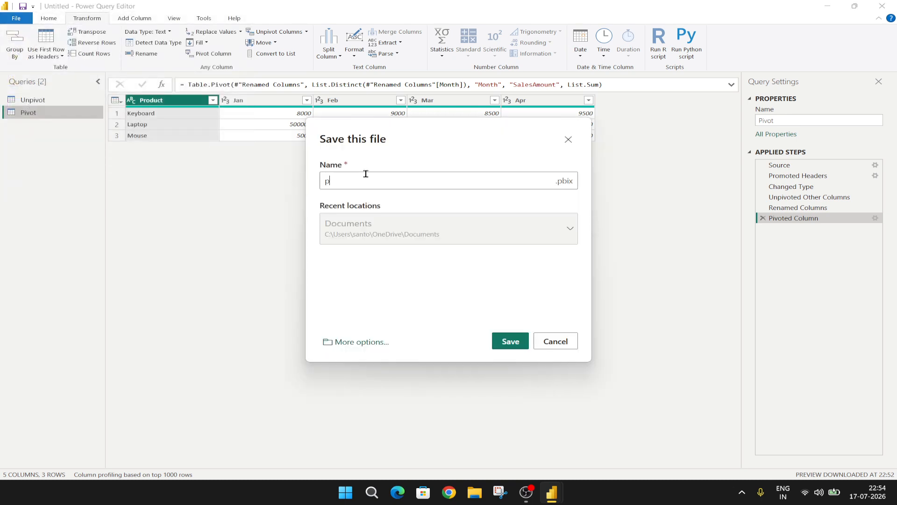
pyautogui.press('BackSpace')
pyautogui.write('lab')
pyautogui.write('pbi')
pyautogui.click(512, 341)
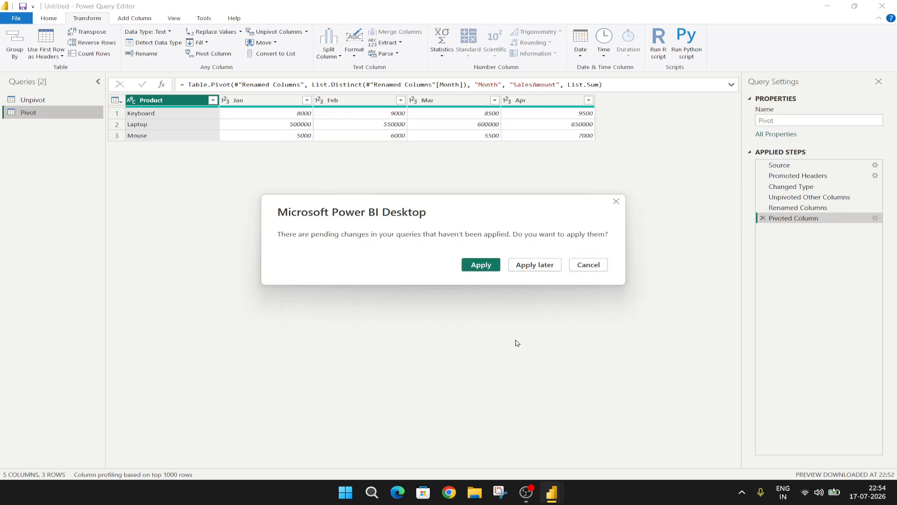
pyautogui.click(469, 264)
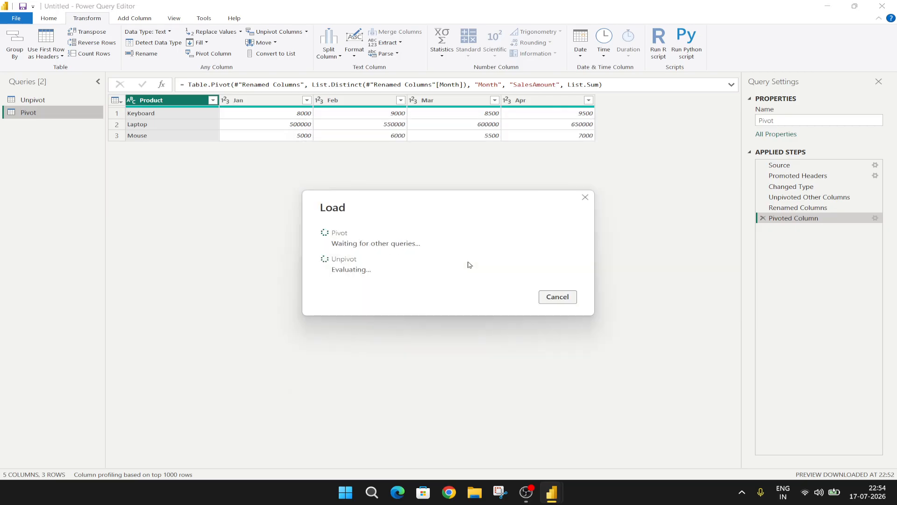